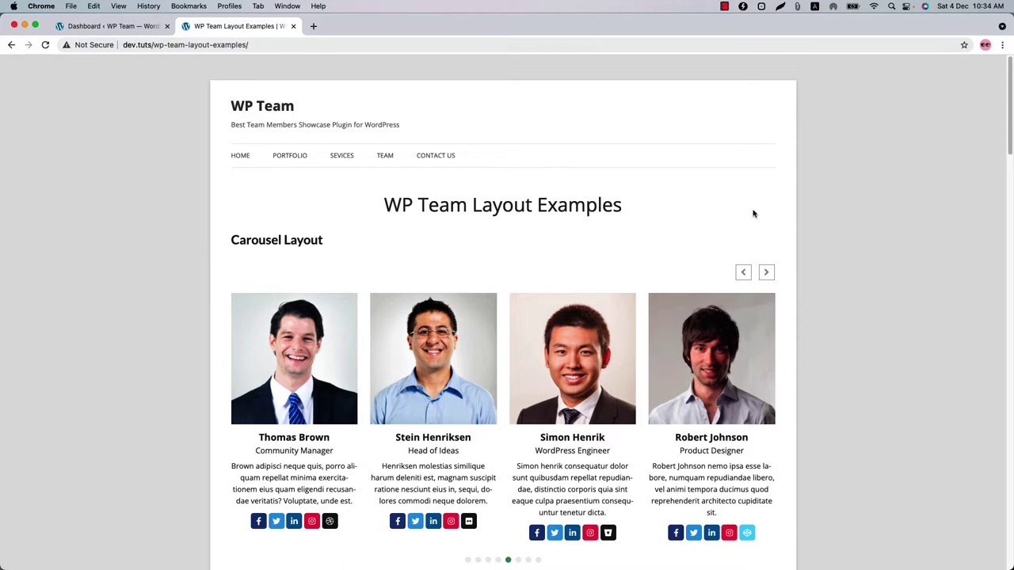
# - Review the carousel, grid and list layout examples, then return to the admin Dashboard tab
pyautogui.scroll(-9, 385, 190)
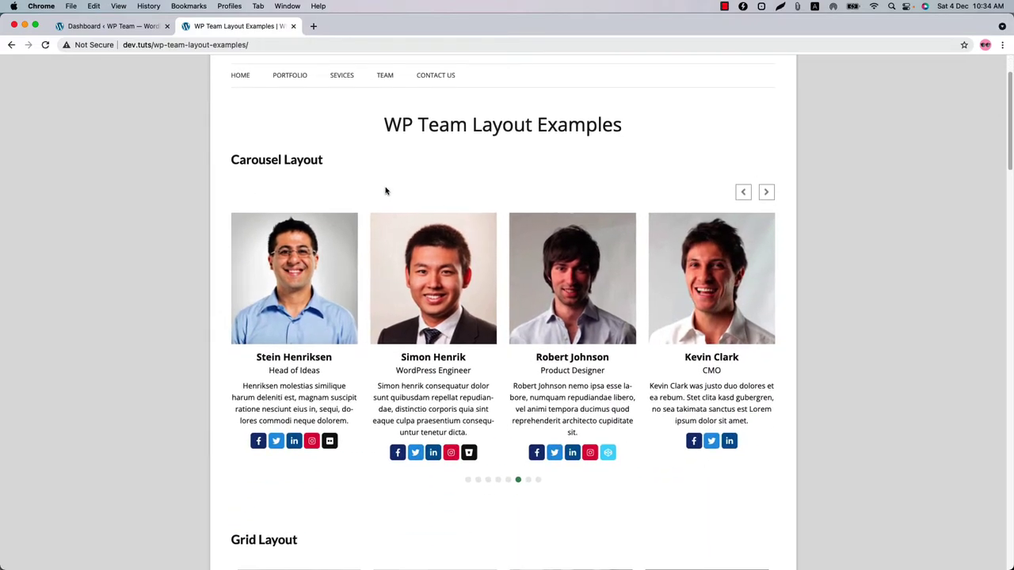
pyautogui.scroll(-10, 456, 272)
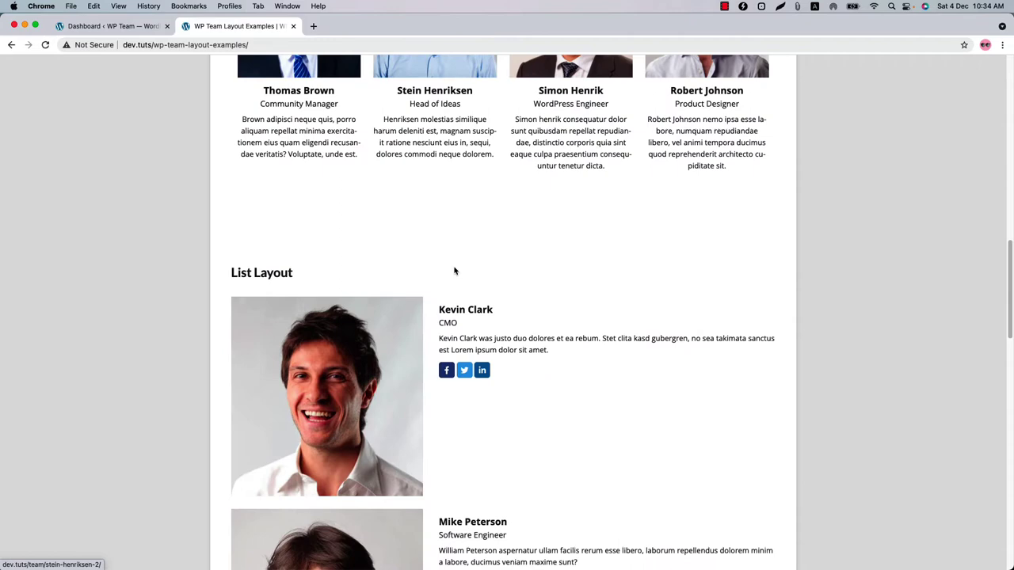
pyautogui.scroll(-3, 455, 272)
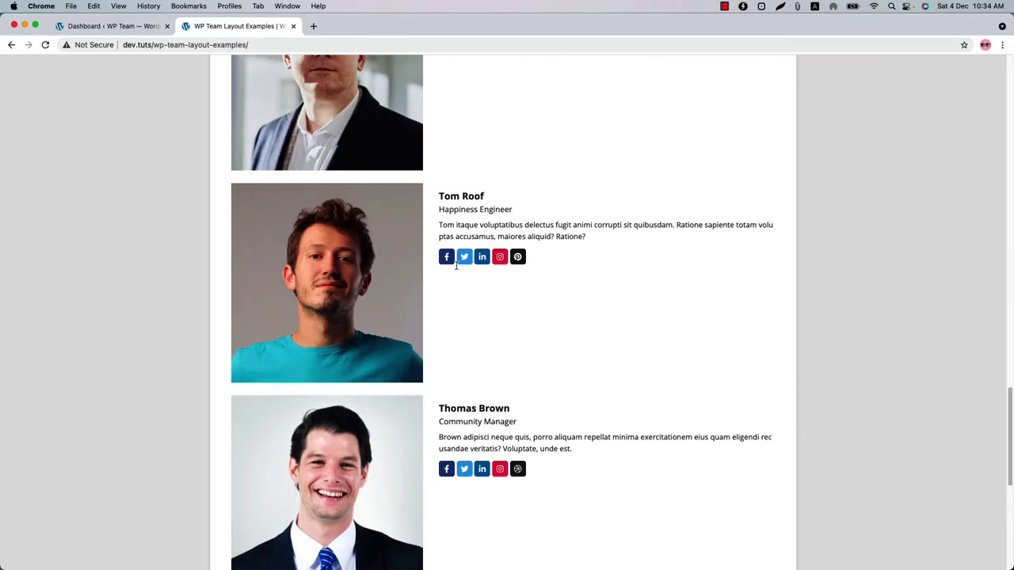
pyautogui.hotkey('ctrl', 'shift', 'Tab')
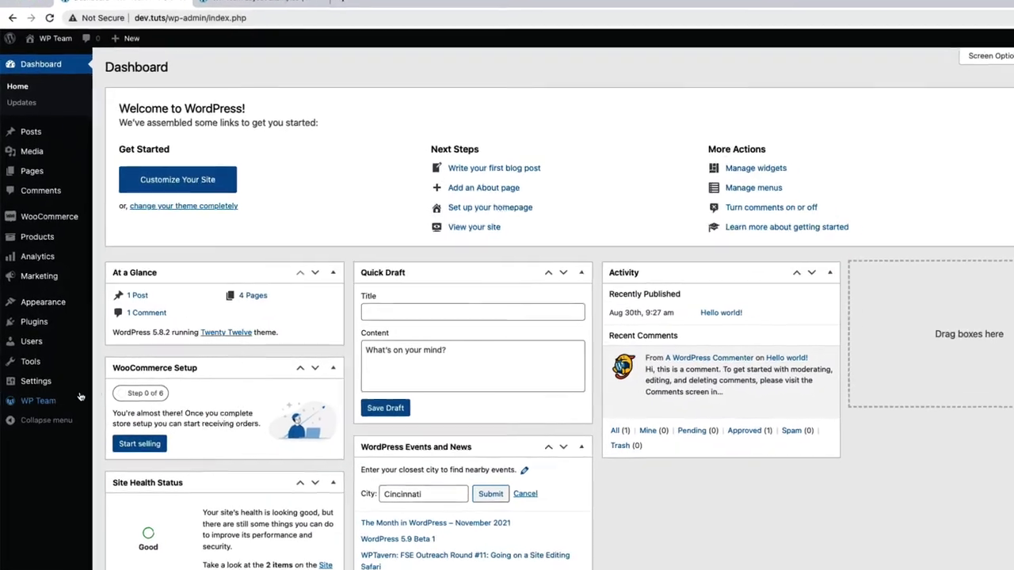
# - Start a new WP Team member and enter the member's name as the title
pyautogui.moveTo(33, 395)
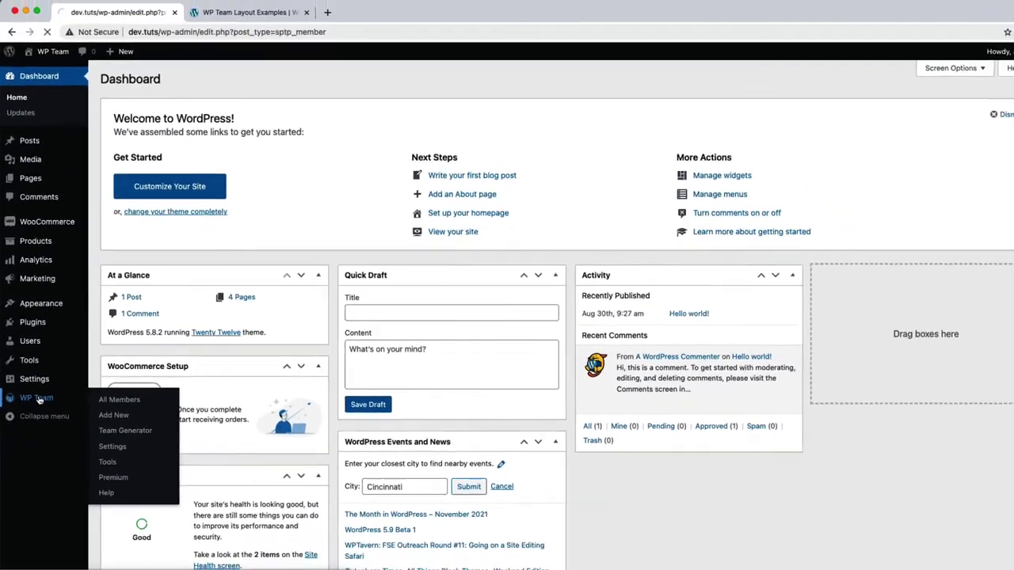
pyautogui.click(140, 411)
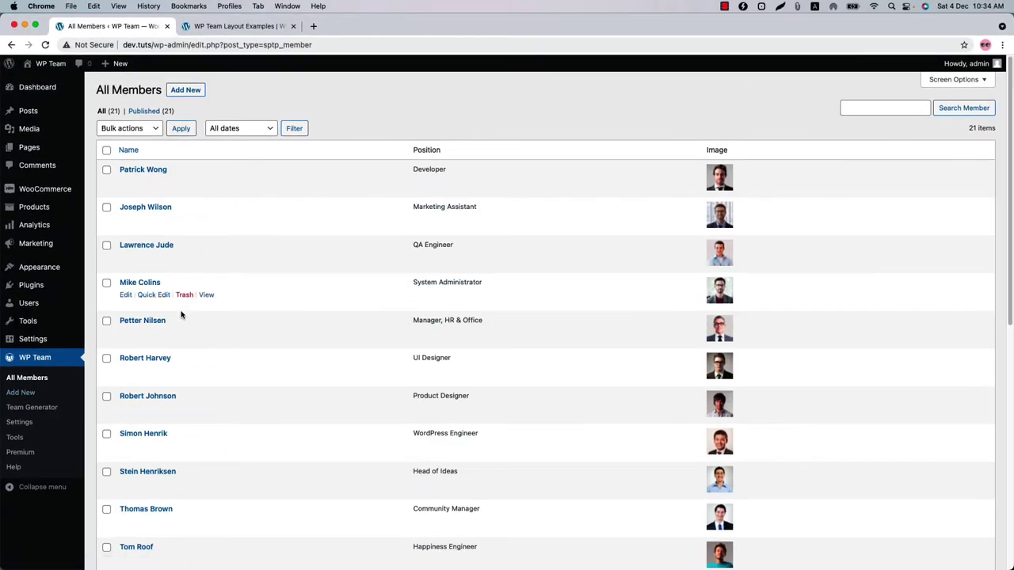
pyautogui.click(187, 90)
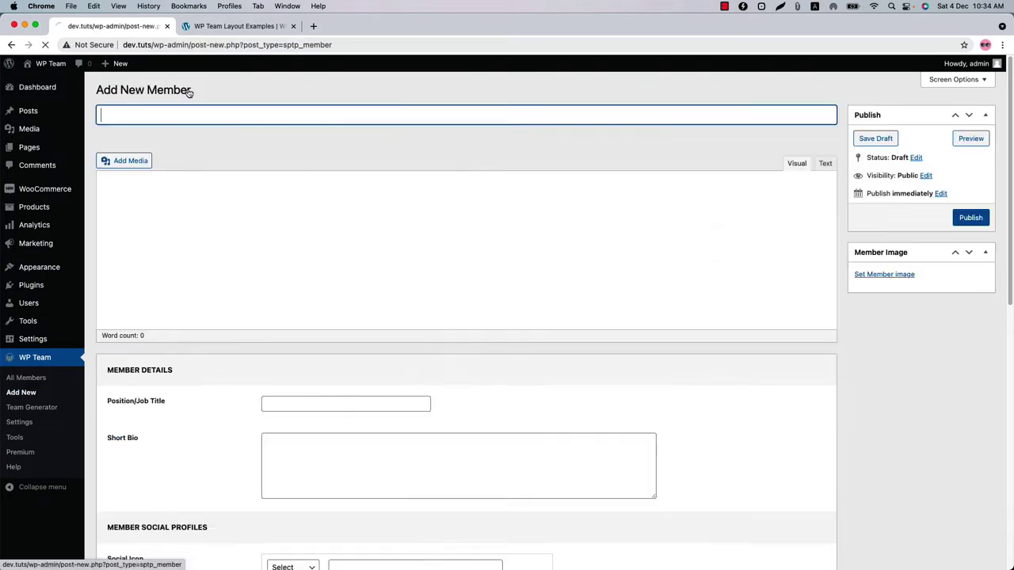
pyautogui.scroll(-5, 321, 295)
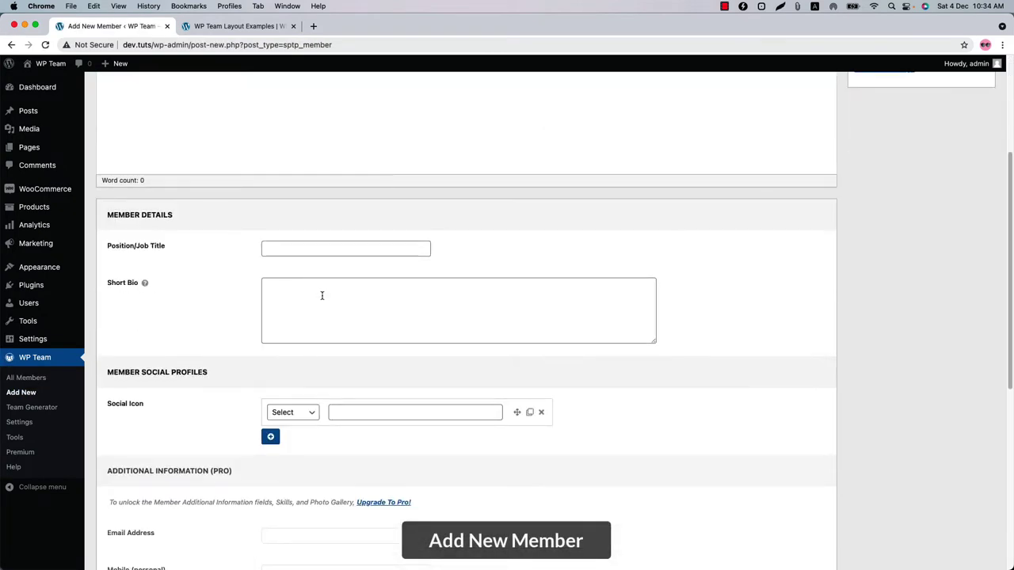
pyautogui.scroll(5, 321, 296)
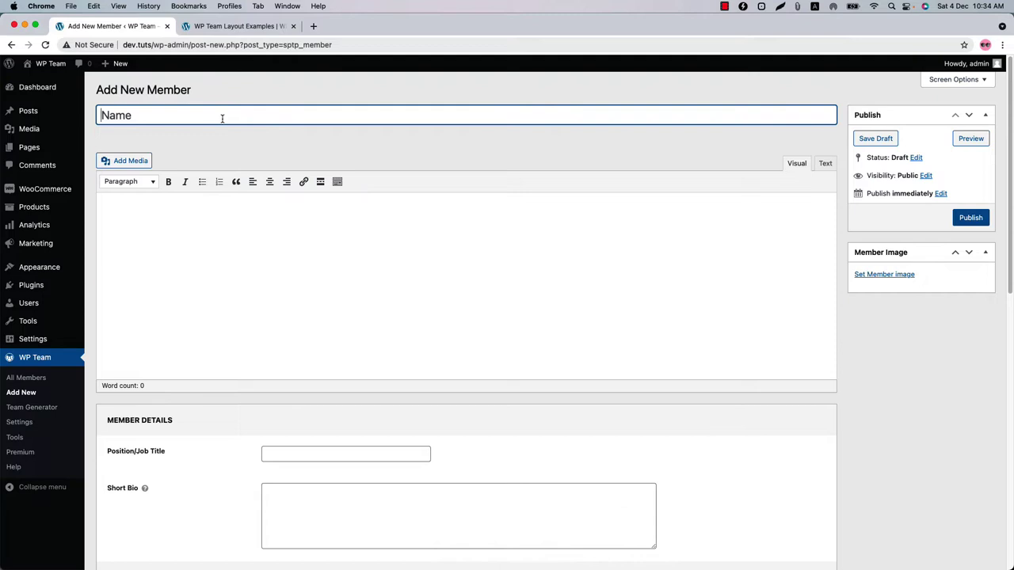
# - Paste the member description, set the position to CMO, and add the short bio
pyautogui.click(233, 220)
pyautogui.click(281, 452)
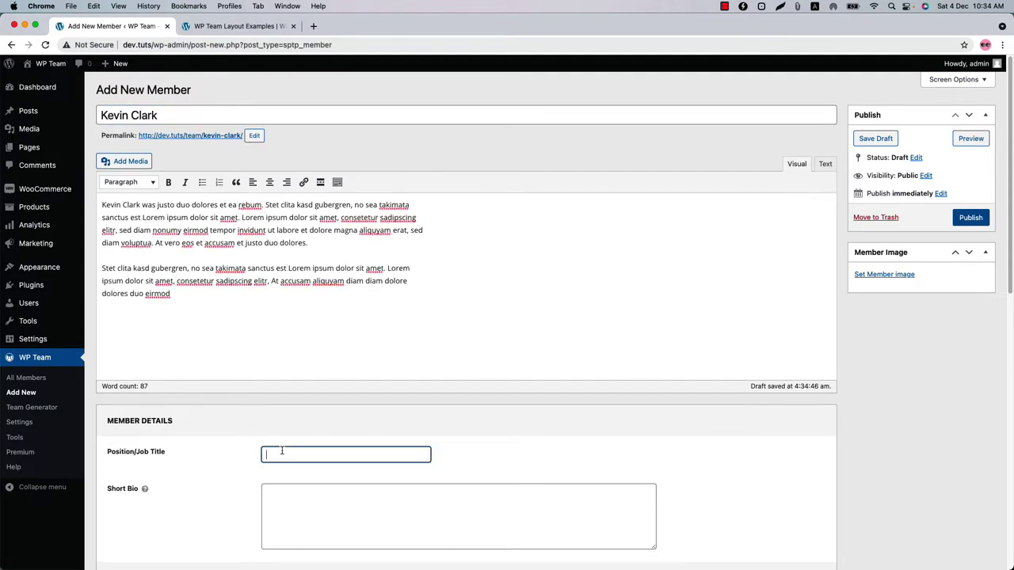
pyautogui.write('CMO')
pyautogui.click(288, 487)
# - Add the member's Facebook and Twitter social profile links
pyautogui.scroll(-5, 287, 486)
pyautogui.click(293, 299)
pyautogui.click(294, 330)
pyautogui.click(415, 300)
pyautogui.write('https://facebook.com/clarkv')
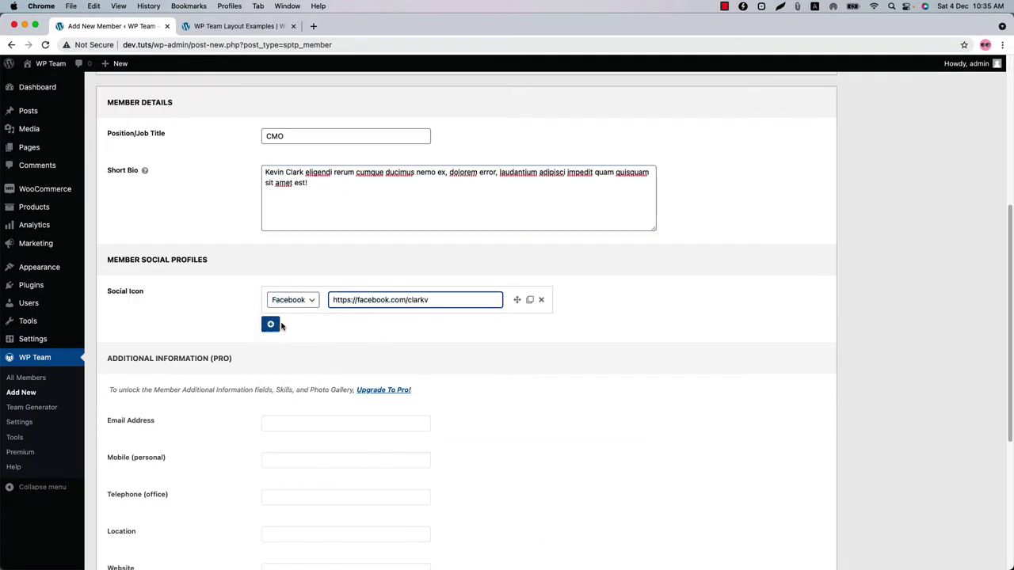
pyautogui.click(270, 324)
pyautogui.click(293, 330)
pyautogui.click(290, 356)
pyautogui.click(415, 330)
pyautogui.write('https://facebook.com/clarkv')
pyautogui.doubleClick(372, 330)
pyautogui.write('twitter')
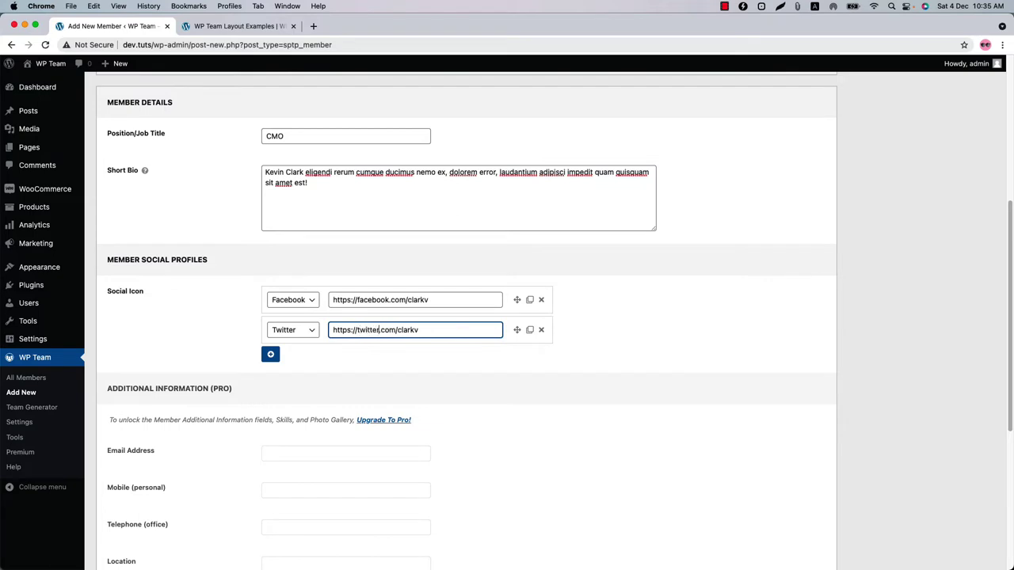
# - Add LinkedIn and Pinterest profile links and publish the team member
pyautogui.click(270, 354)
pyautogui.click(293, 360)
pyautogui.click(294, 397)
pyautogui.click(415, 360)
pyautogui.write('https://twitter.com/clarkv')
pyautogui.doubleClick(366, 360)
pyautogui.write('linke')
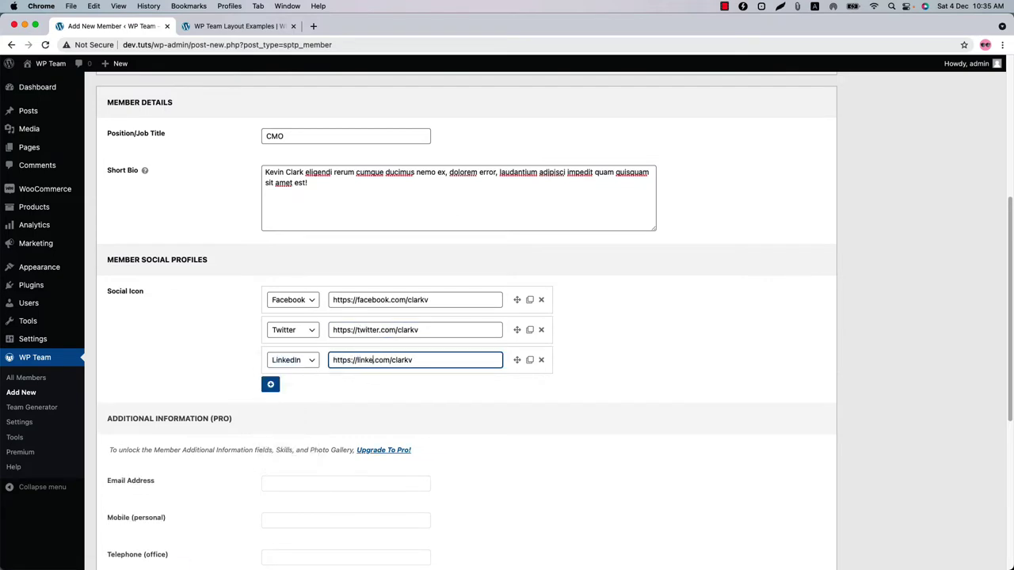
pyautogui.write('din')
pyautogui.click(270, 384)
pyautogui.click(293, 389)
pyautogui.click(294, 439)
pyautogui.click(380, 390)
pyautogui.write('https://facebook.com/clarkv')
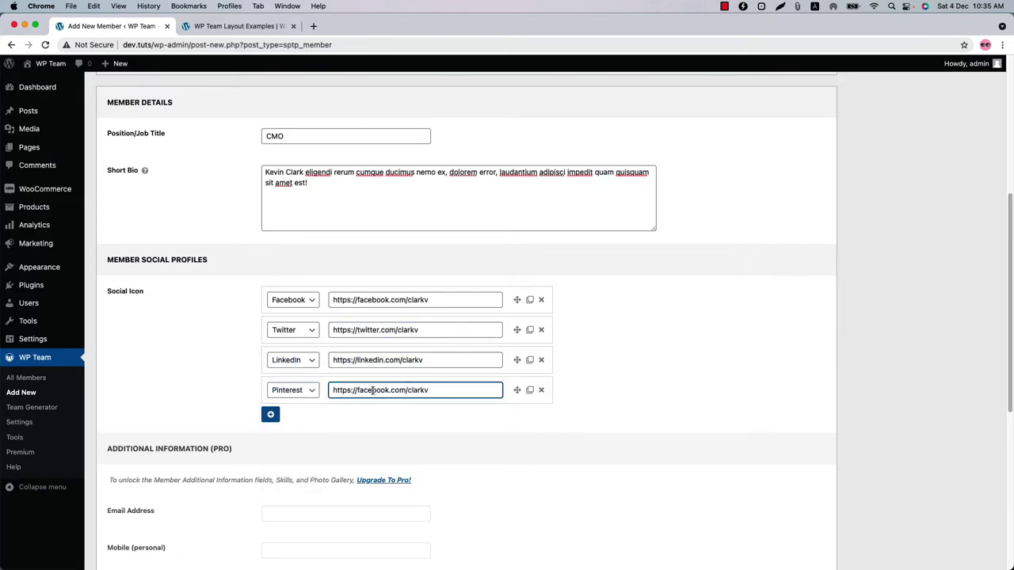
pyautogui.doubleClick(372, 389)
pyautogui.write('pinterest')
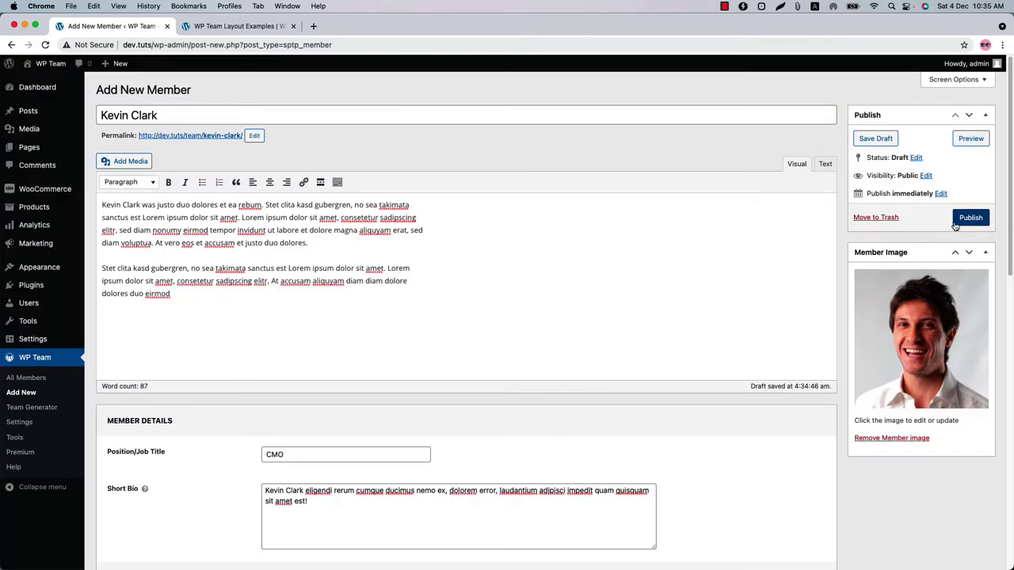
pyautogui.click(956, 224)
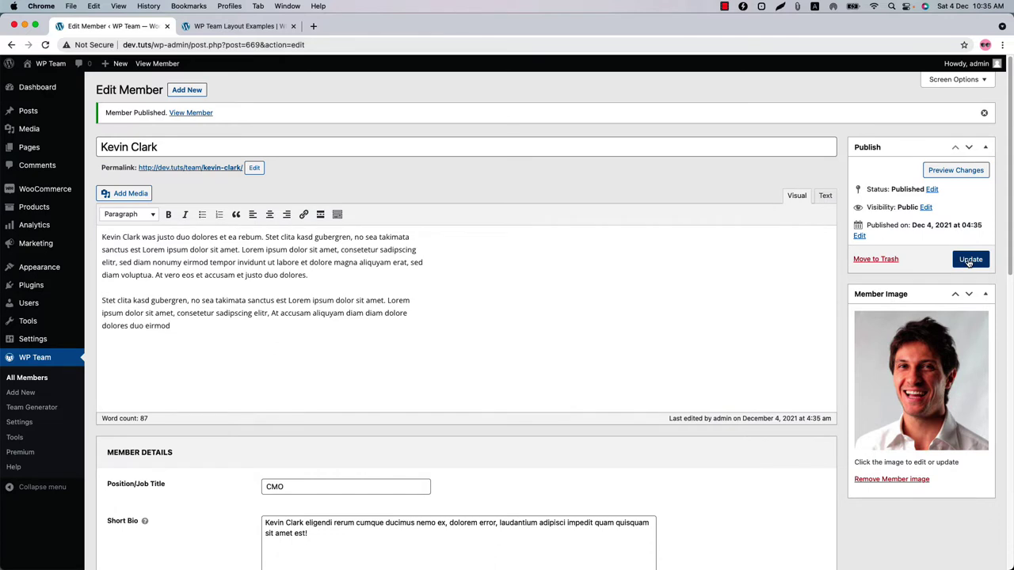
pyautogui.click(42, 410)
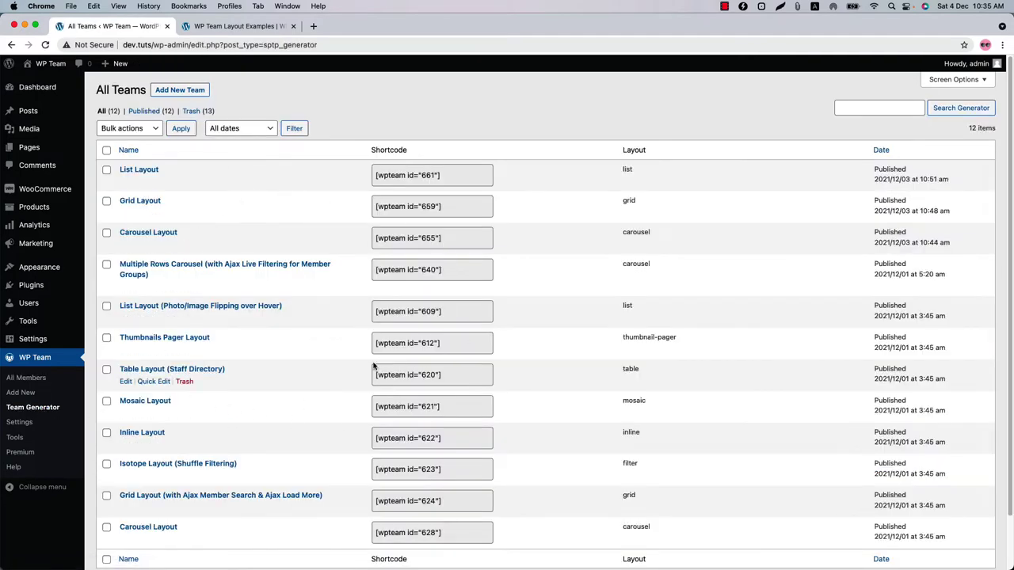
# - Create a new team titled 'Our Team', keeping Order By Date and Descending order
pyautogui.click(197, 91)
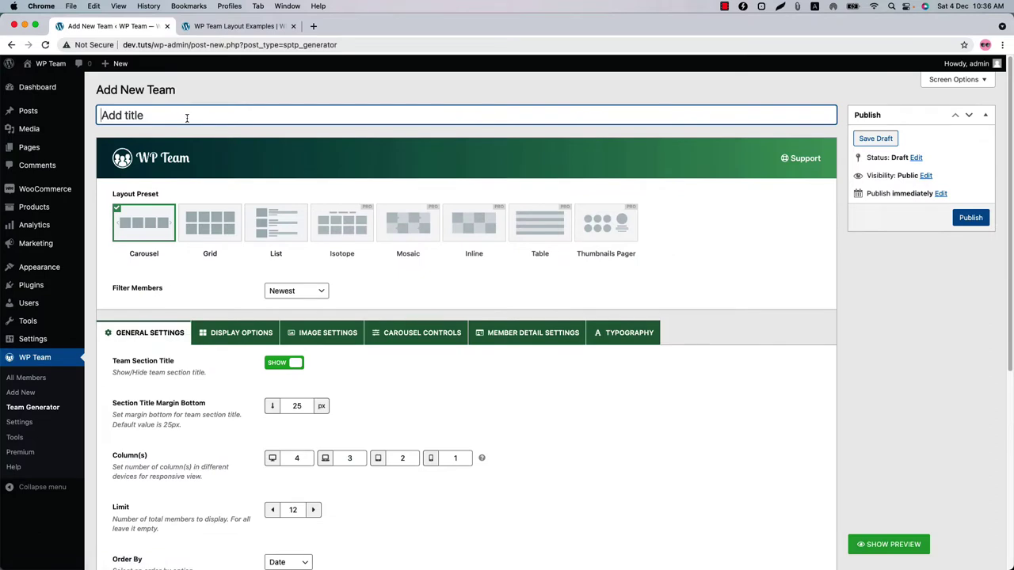
pyautogui.write('Our Team')
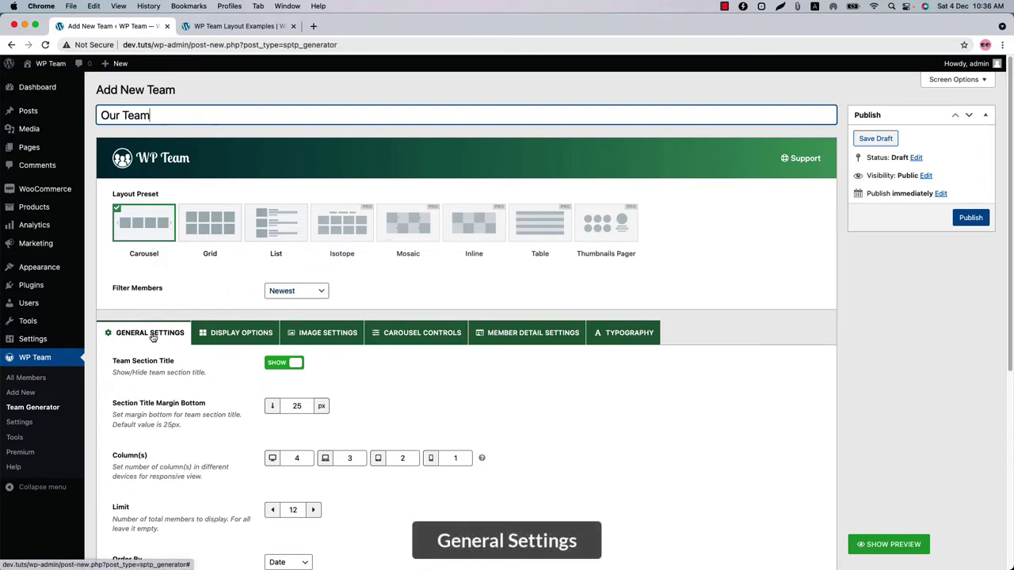
pyautogui.scroll(-5, 153, 337)
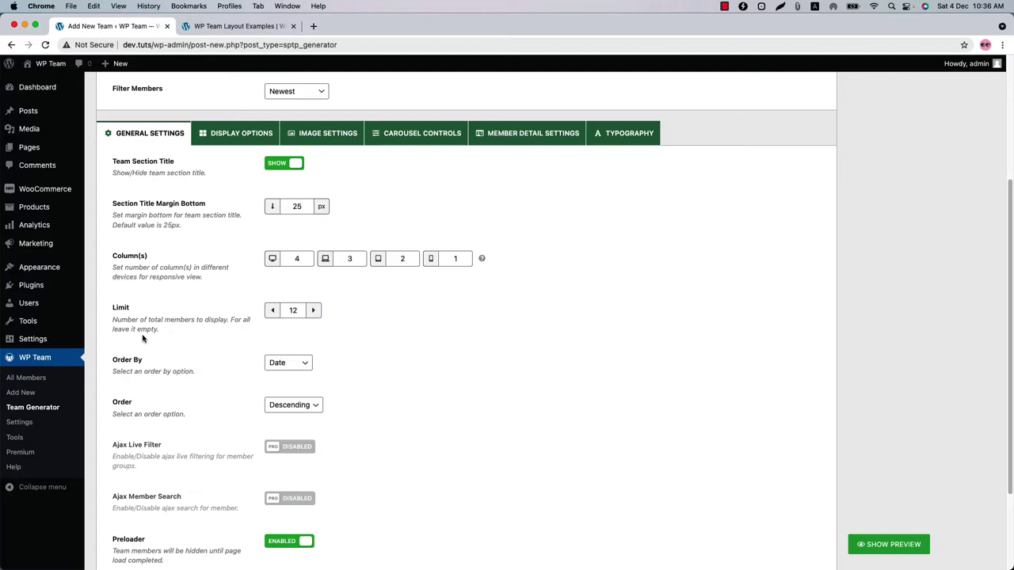
pyautogui.click(279, 363)
pyautogui.click(278, 363)
pyautogui.click(303, 405)
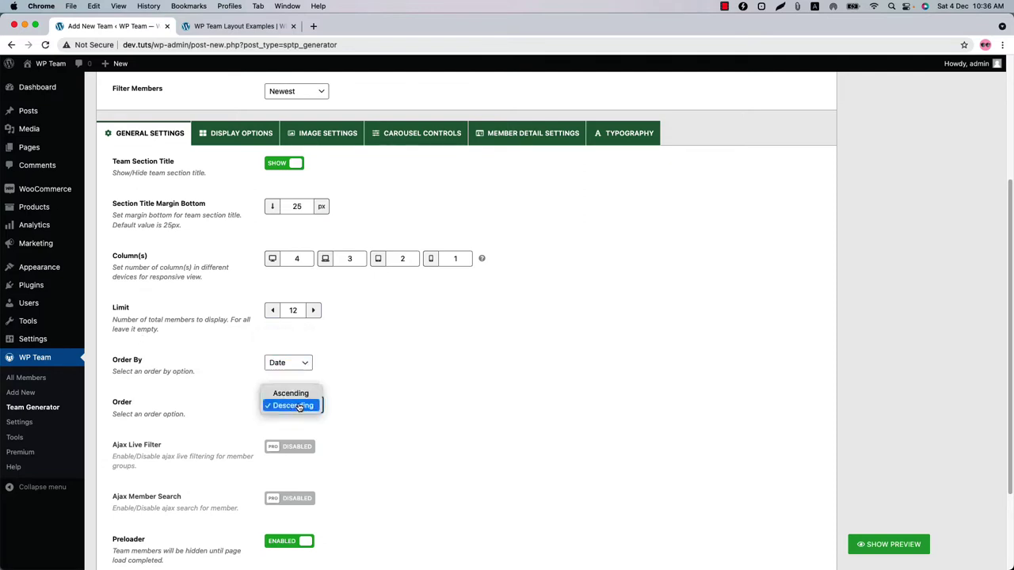
pyautogui.click(295, 405)
# - Toggle the Preloader off and back on, then show the live preview
pyautogui.scroll(-3, 317, 499)
pyautogui.click(294, 425)
pyautogui.click(295, 425)
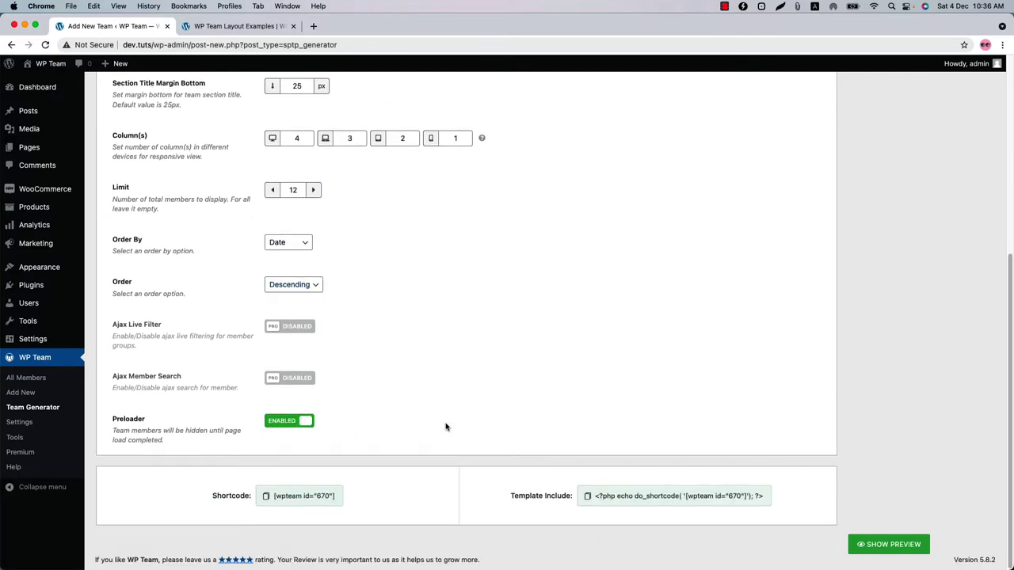
pyautogui.scroll(3, 446, 424)
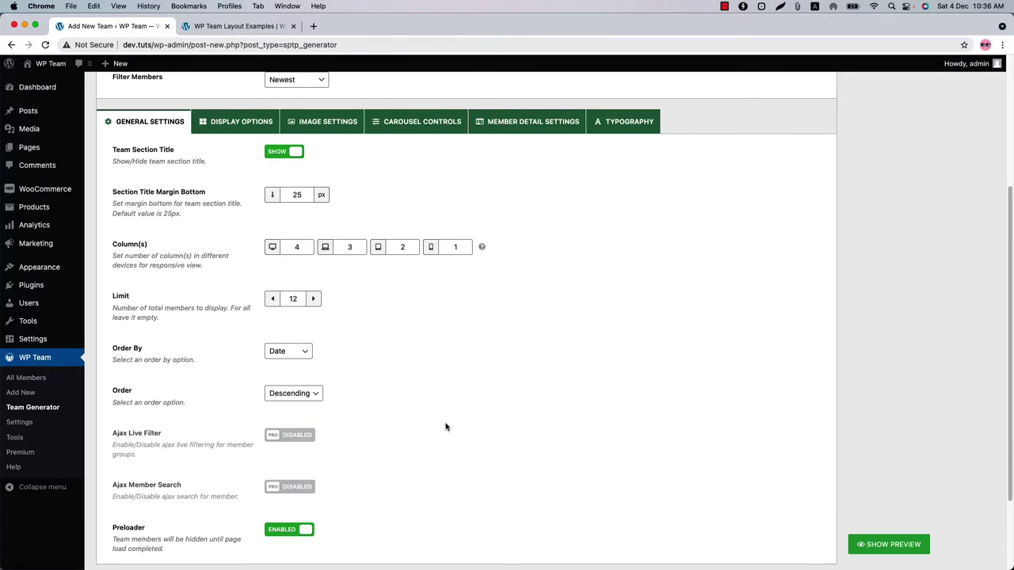
pyautogui.click(886, 545)
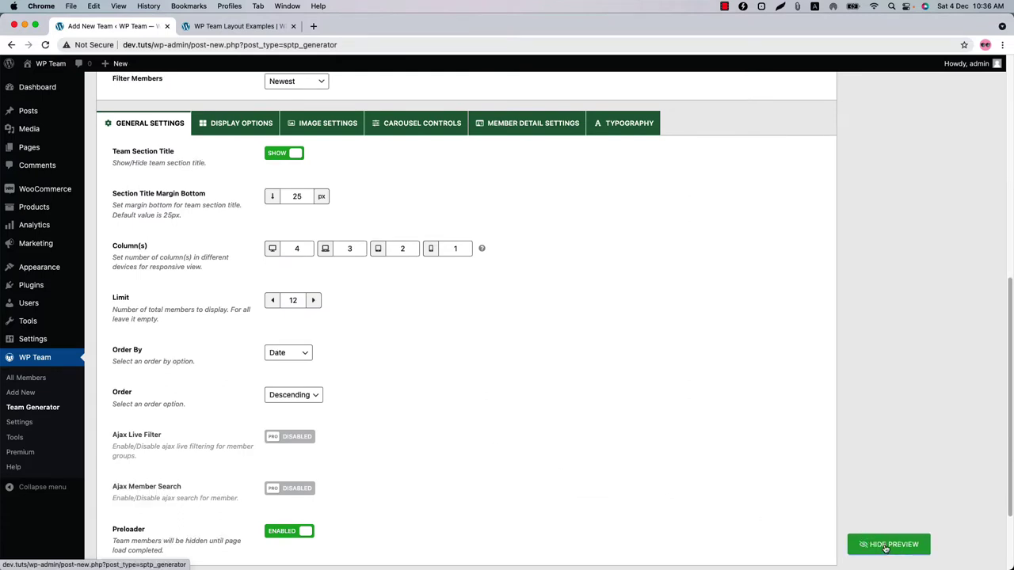
# - Step through several slides of the live preview carousel
pyautogui.scroll(1, 874, 389)
pyautogui.moveTo(818, 321); pyautogui.dragTo(833, 468)
pyautogui.click(793, 152)
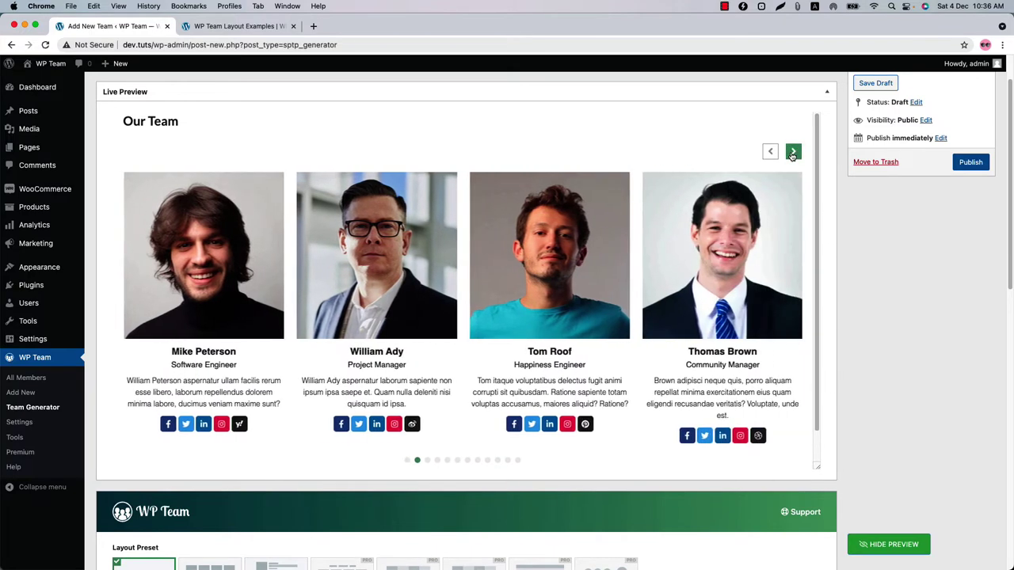
pyautogui.click(793, 152)
pyautogui.click(793, 153)
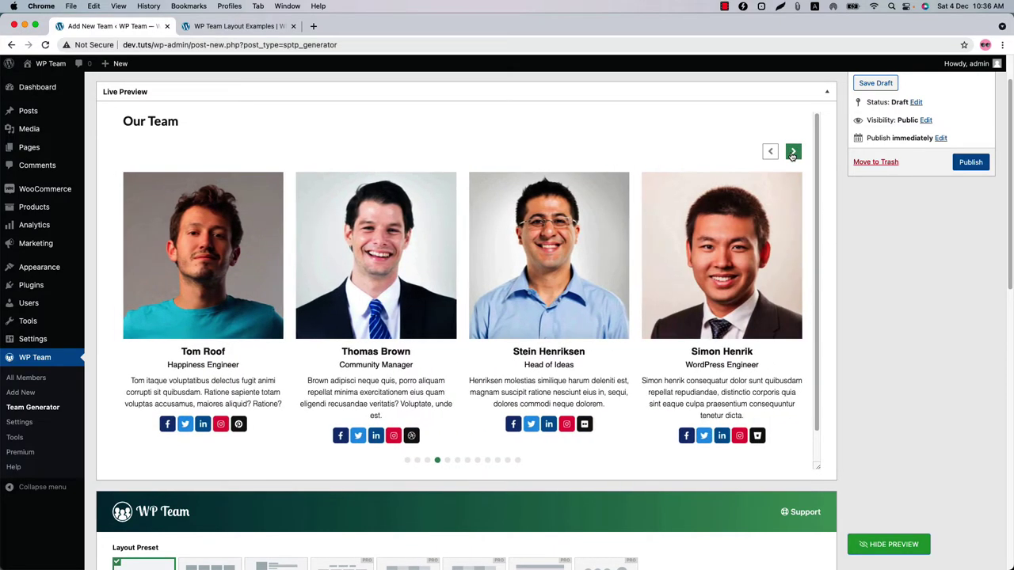
pyautogui.click(793, 152)
# - Review Display Options: 24 px margin, content below image, and visible meta fields
pyautogui.scroll(-10, 305, 464)
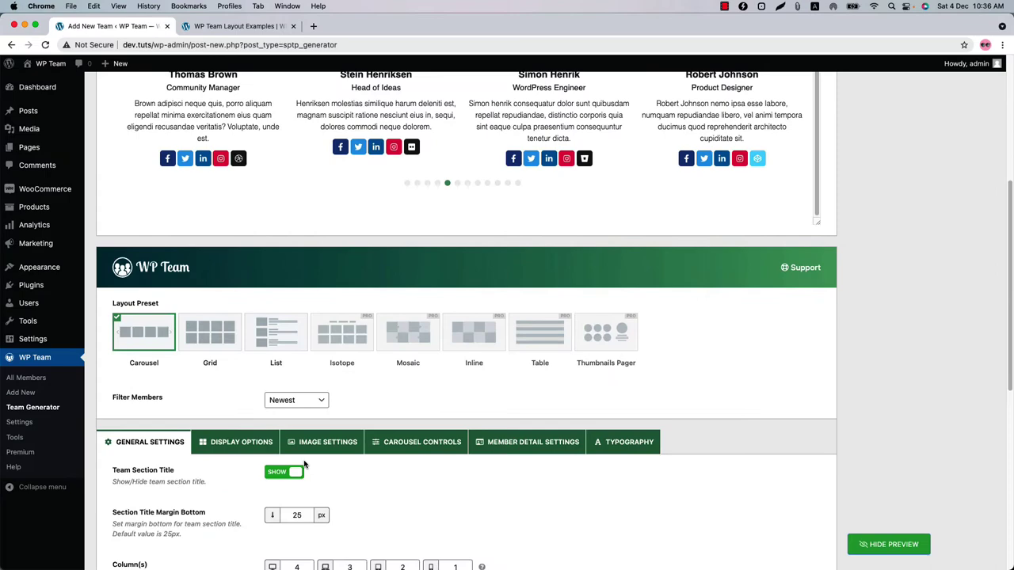
pyautogui.click(246, 284)
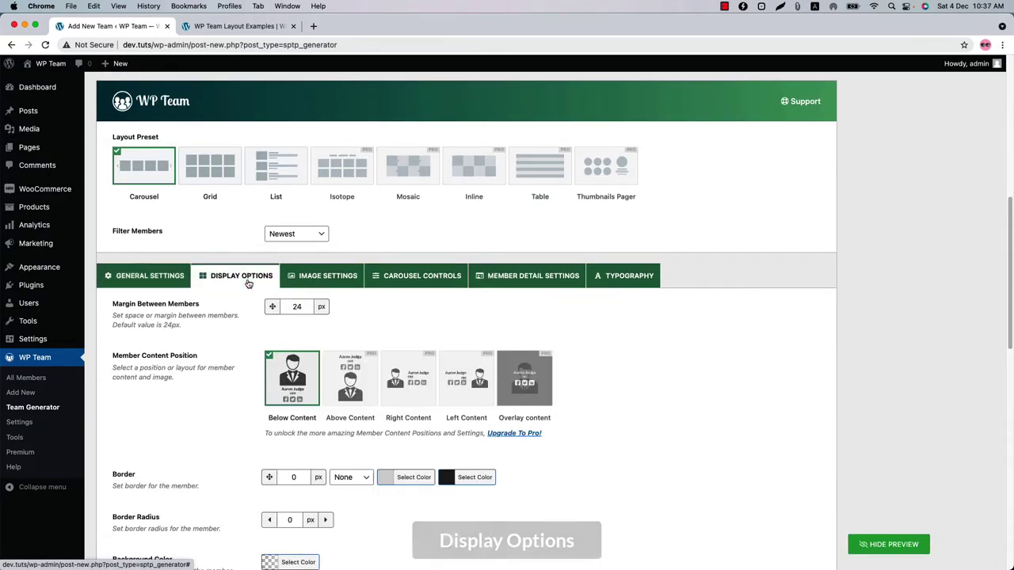
pyautogui.scroll(-5, 246, 342)
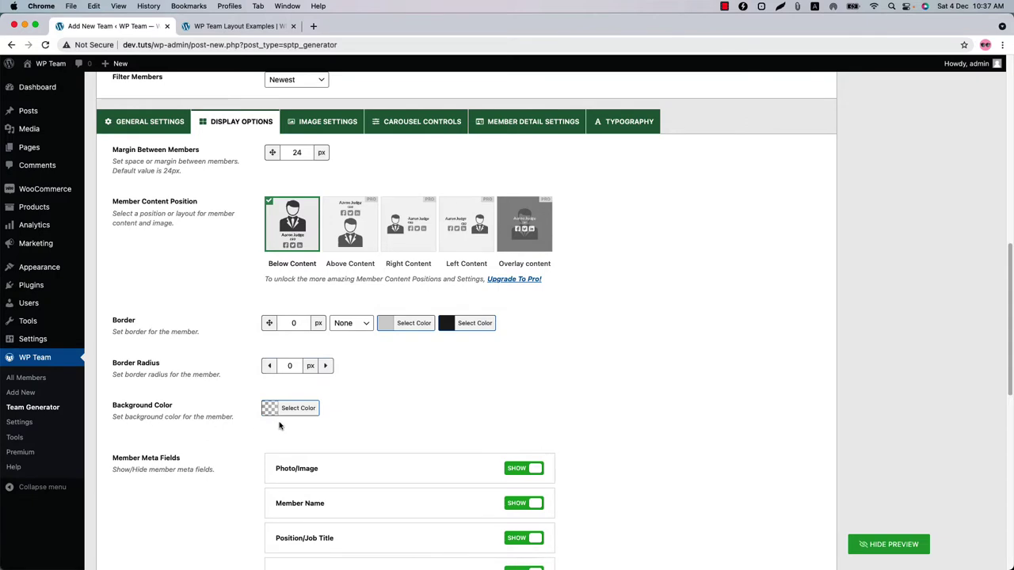
pyautogui.scroll(-5, 285, 426)
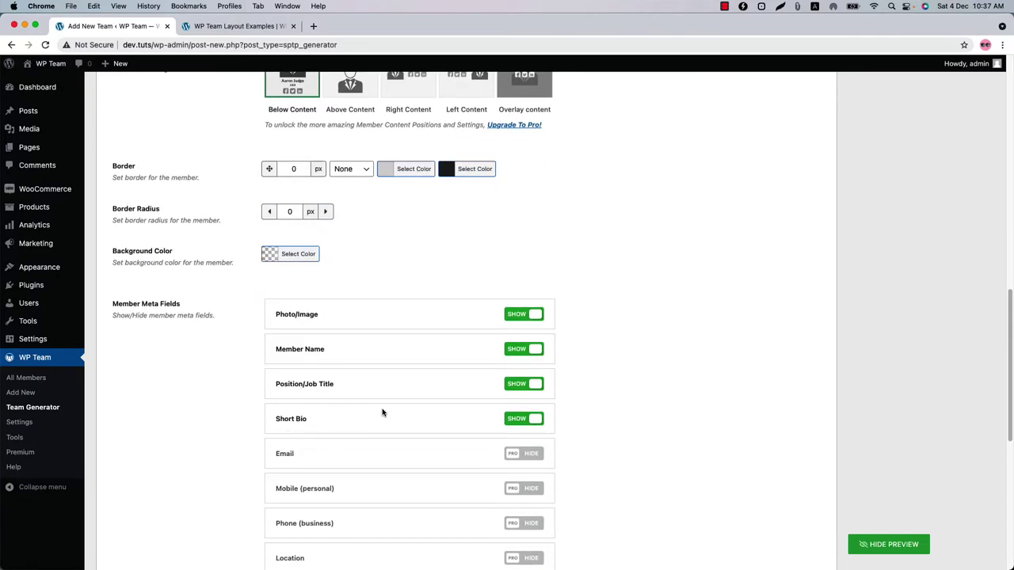
pyautogui.scroll(-12, 424, 427)
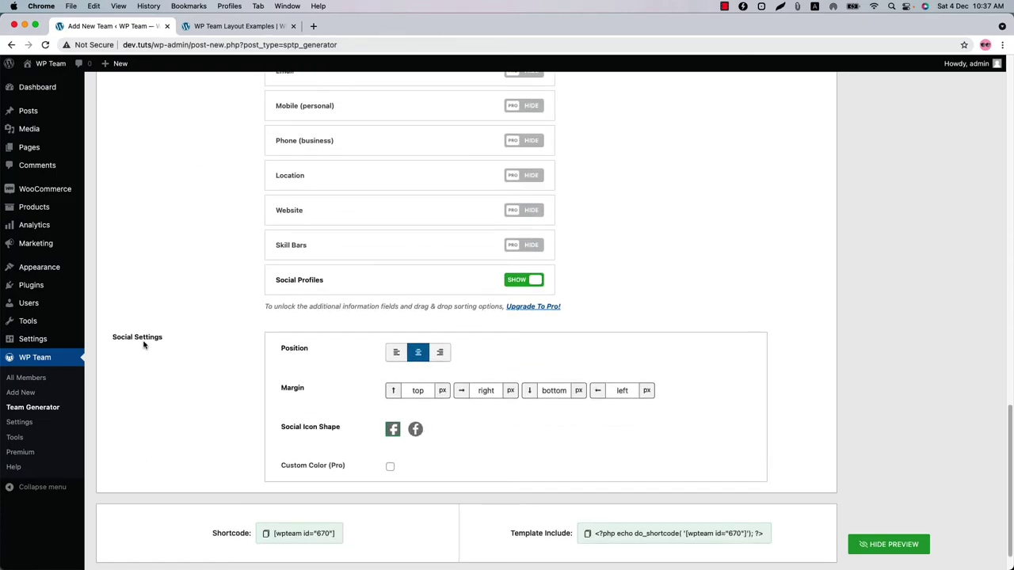
pyautogui.scroll(15, 278, 359)
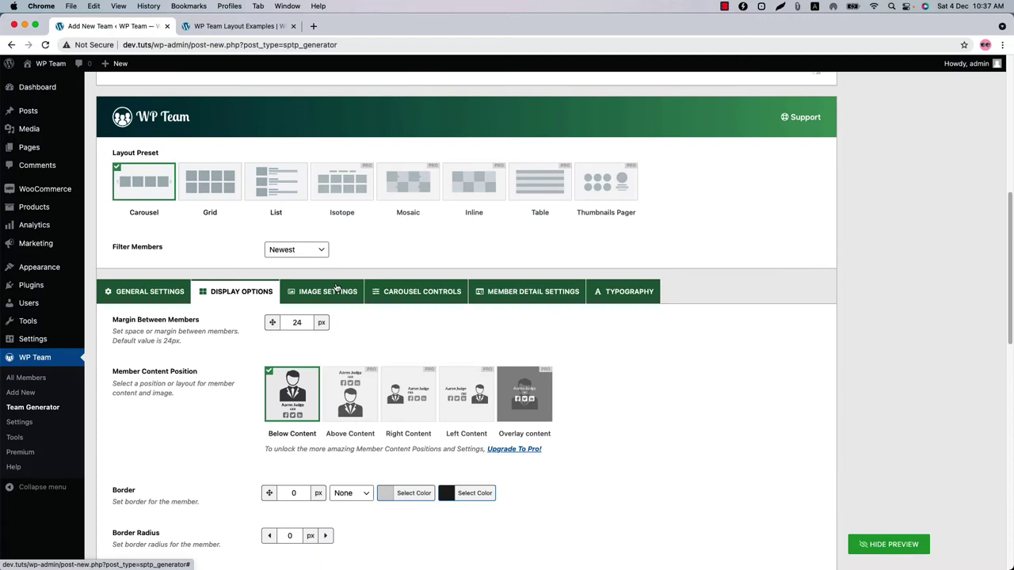
# - Apply the Zoom In image effect to member photos and update the preview
pyautogui.click(336, 289)
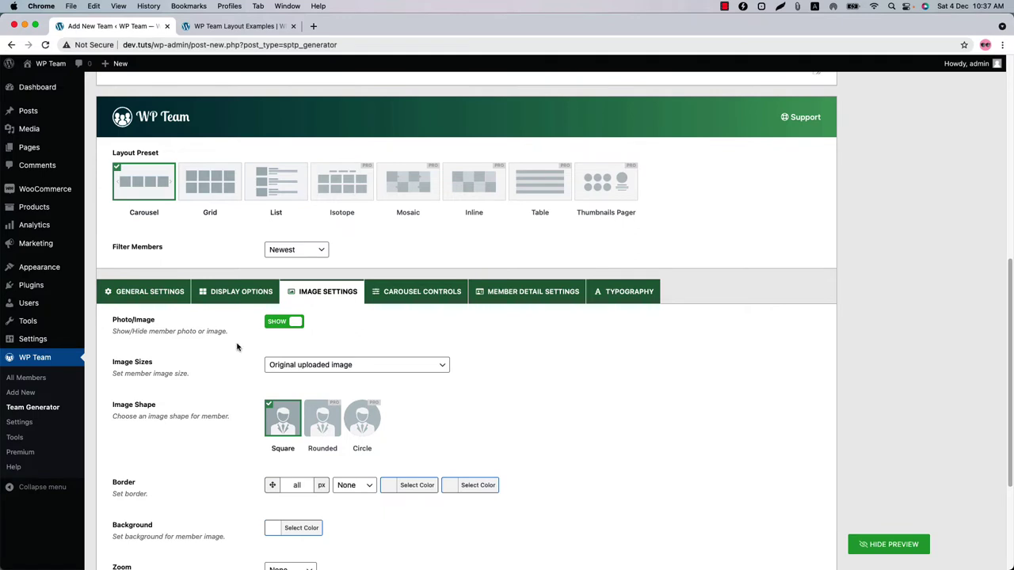
pyautogui.scroll(-2, 236, 346)
pyautogui.click(325, 296)
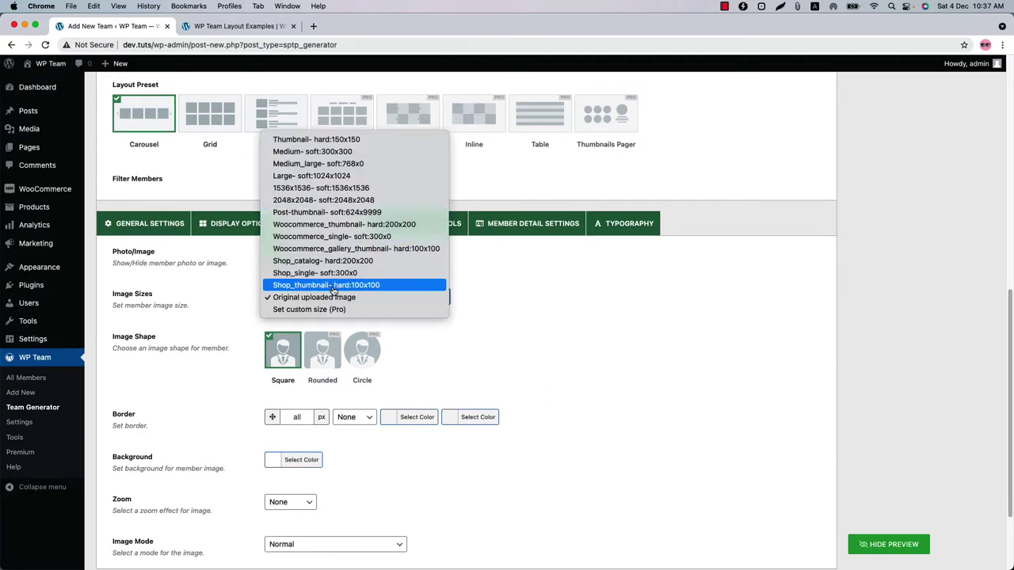
pyautogui.click(327, 394)
pyautogui.scroll(-2, 145, 336)
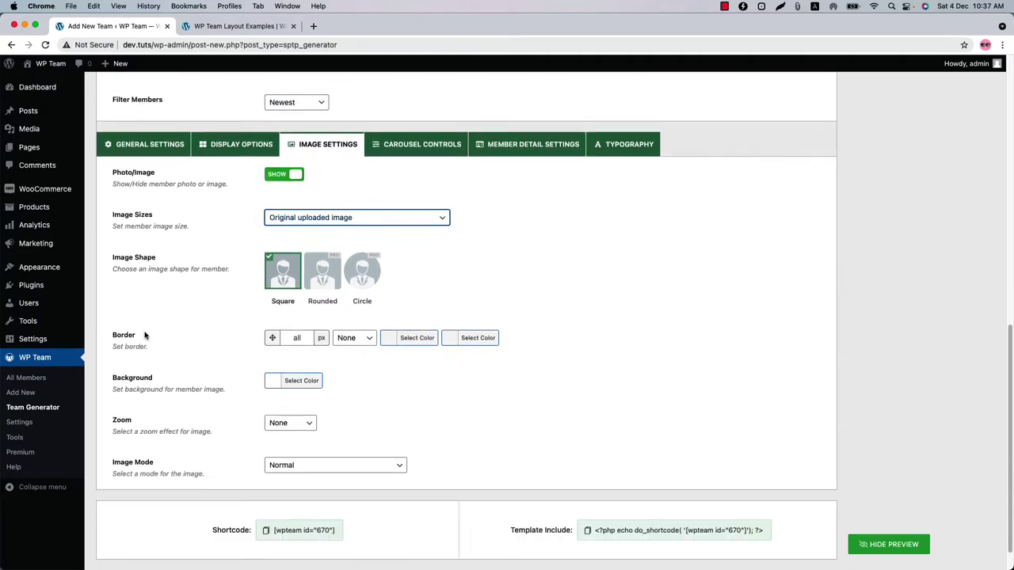
pyautogui.click(310, 425)
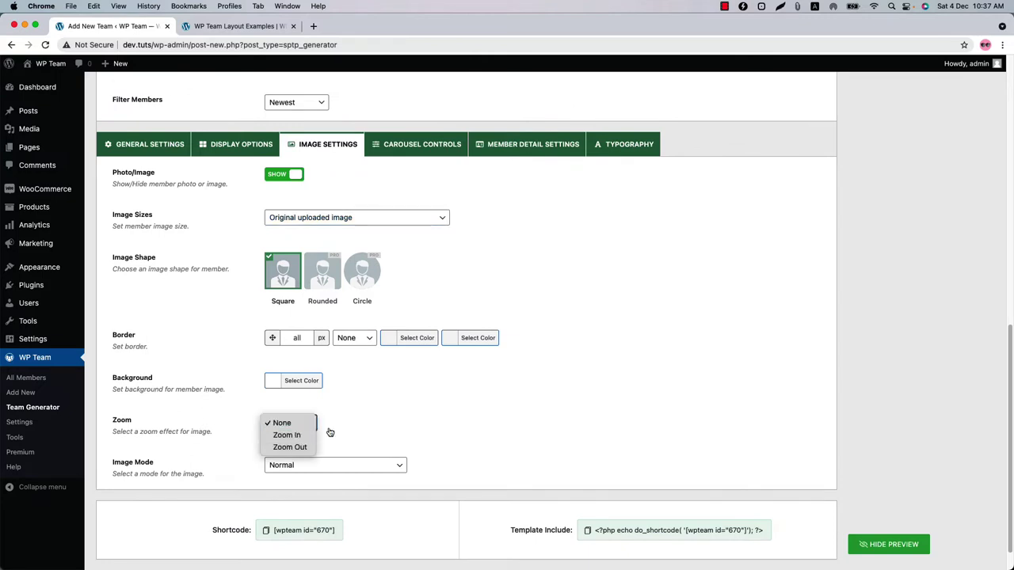
pyautogui.click(329, 434)
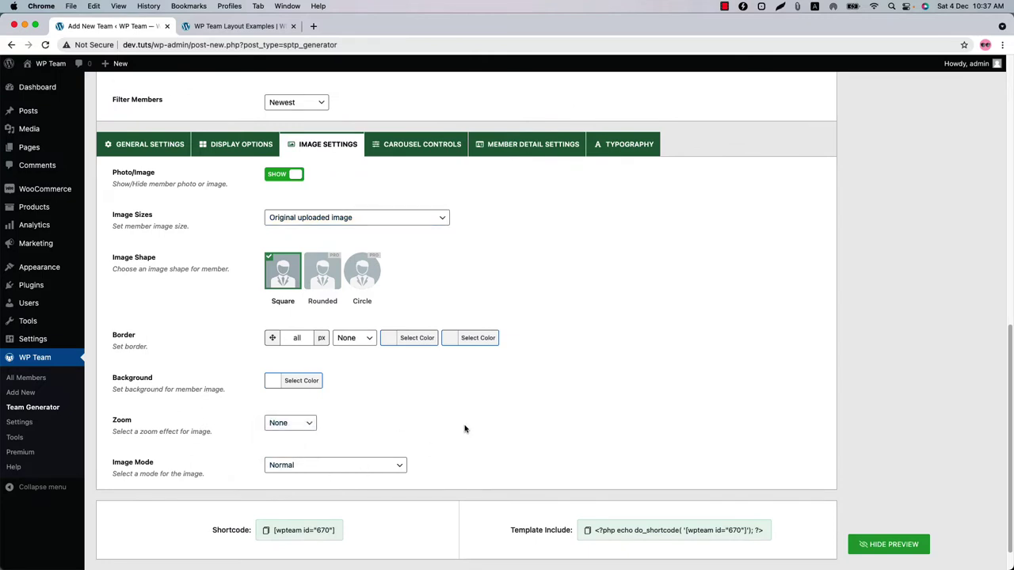
pyautogui.click(301, 424)
pyautogui.click(285, 433)
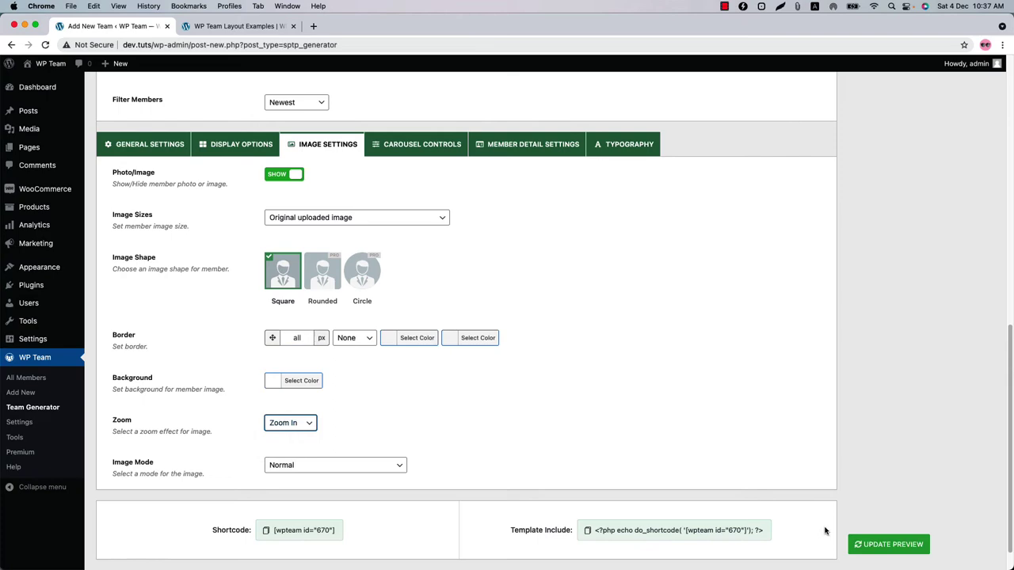
pyautogui.click(862, 544)
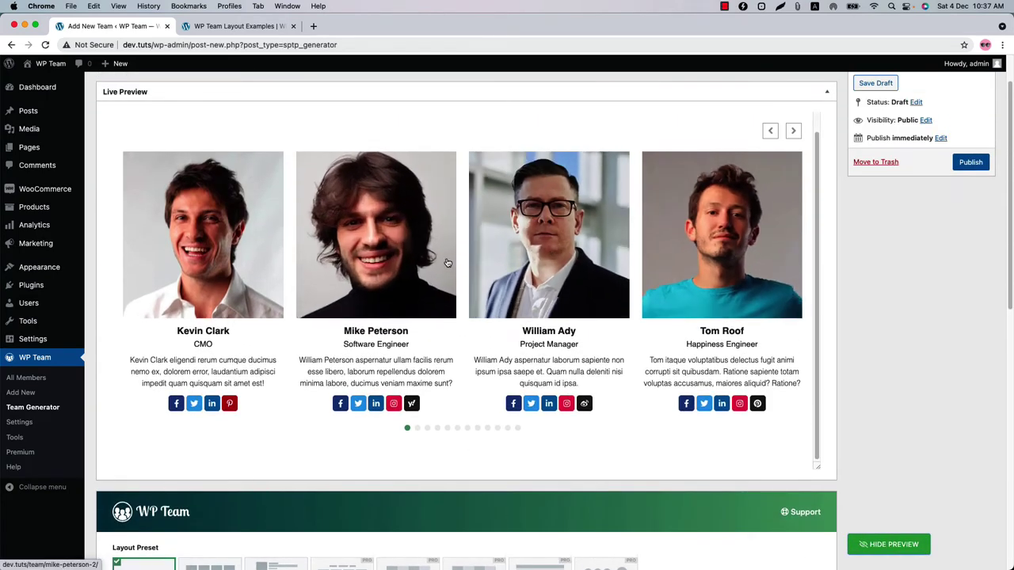
# - Hide the carousel navigation arrows in Carousel Controls and update the preview
pyautogui.scroll(-10, 368, 328)
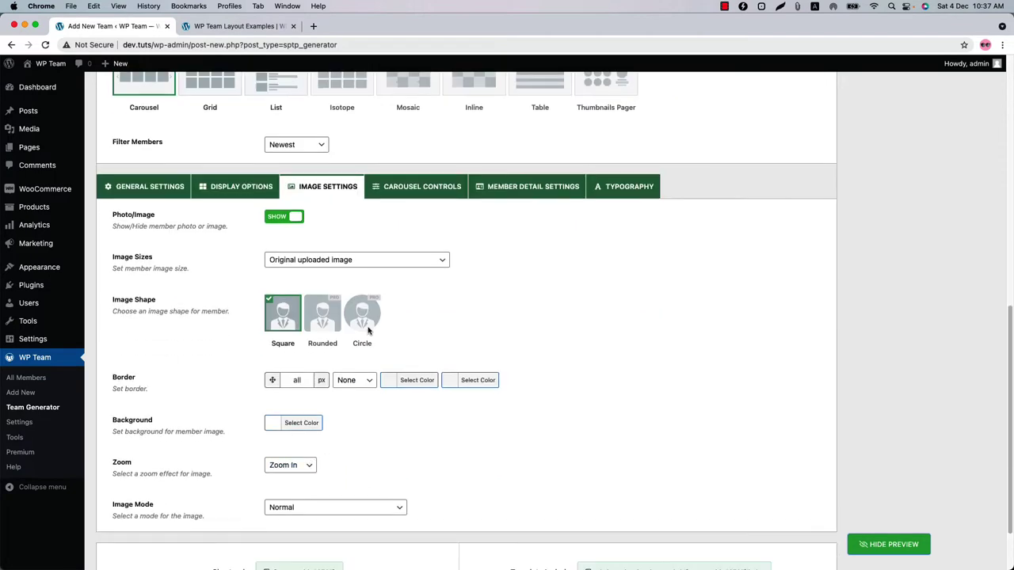
pyautogui.click(417, 190)
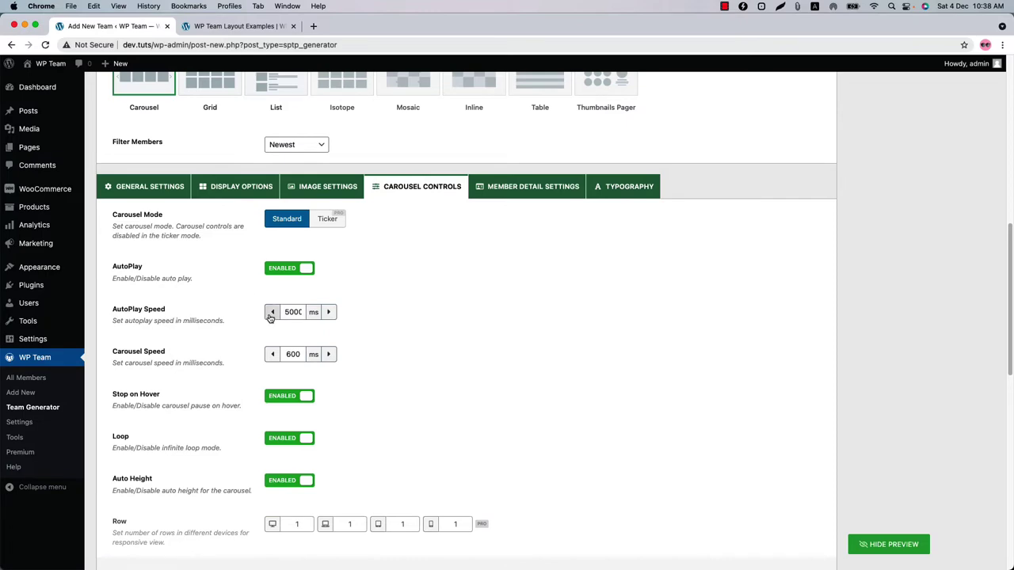
pyautogui.scroll(-5, 283, 405)
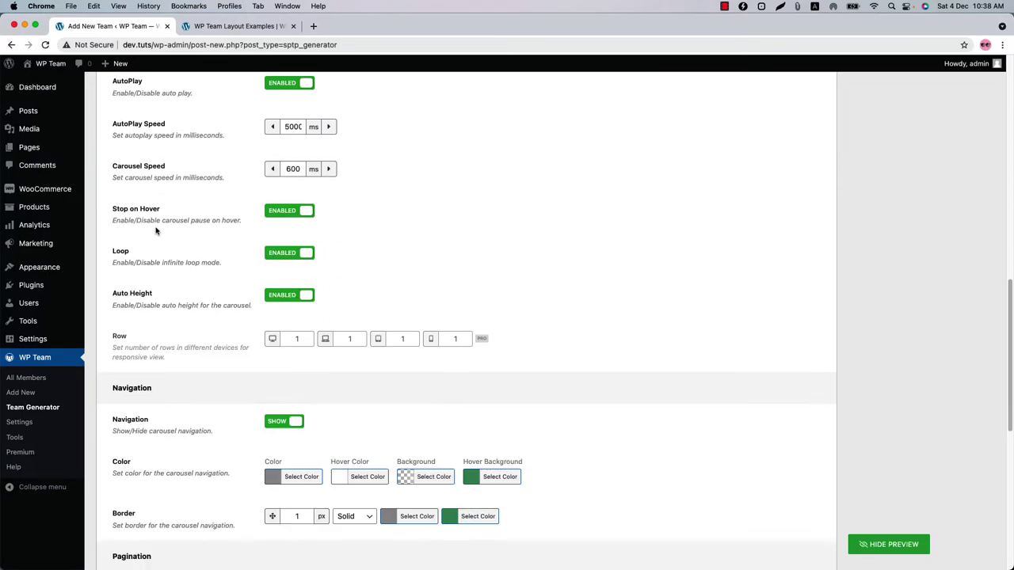
pyautogui.scroll(-7, 181, 416)
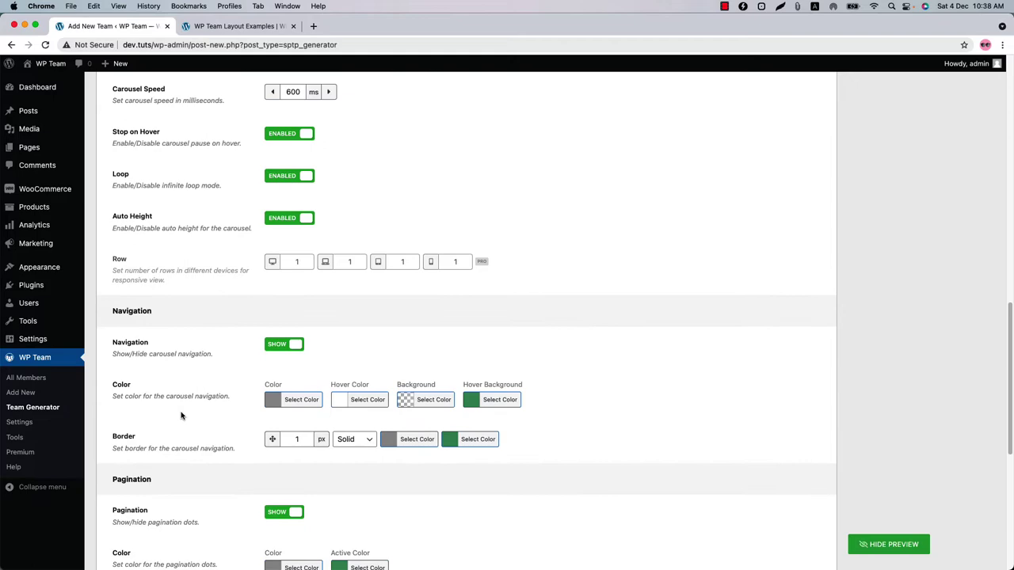
pyautogui.scroll(3, 194, 329)
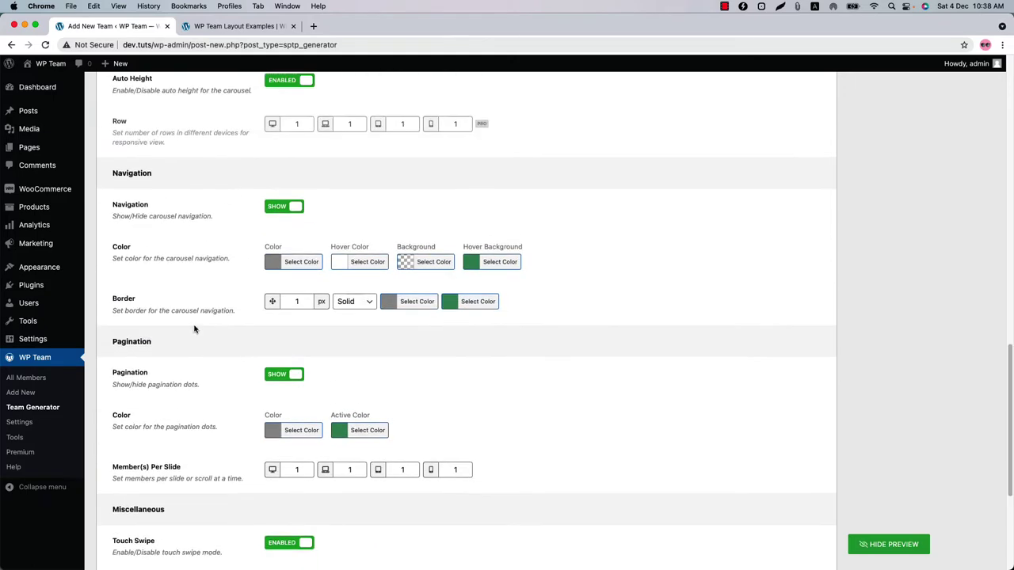
pyautogui.click(278, 233)
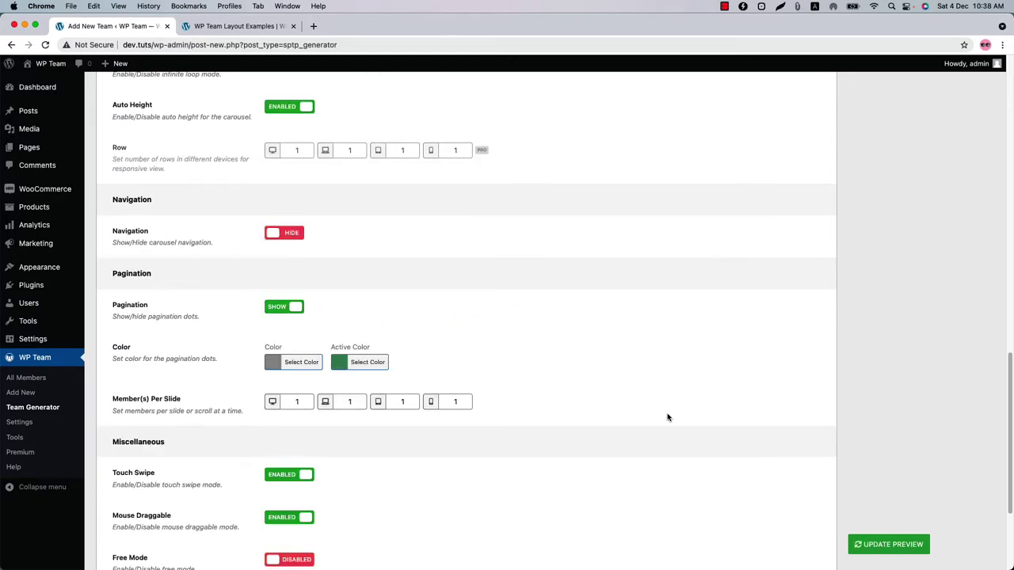
pyautogui.click(894, 545)
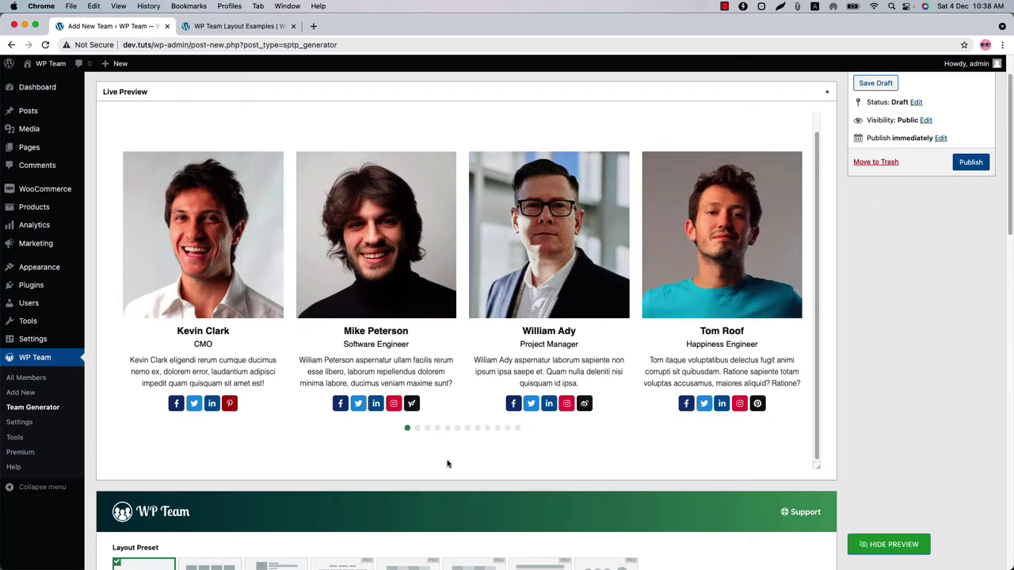
pyautogui.scroll(-15, 447, 464)
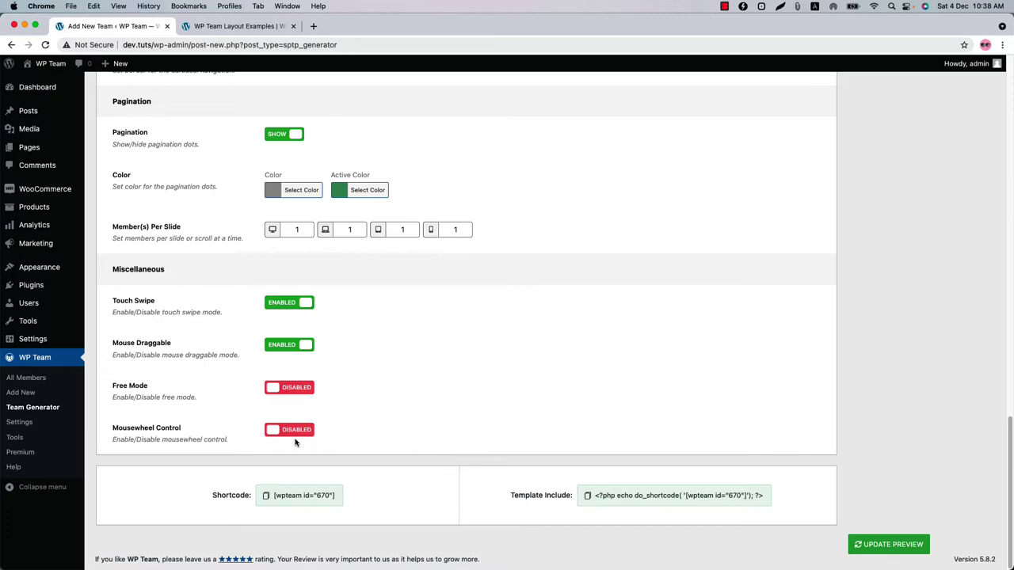
pyautogui.scroll(15, 377, 448)
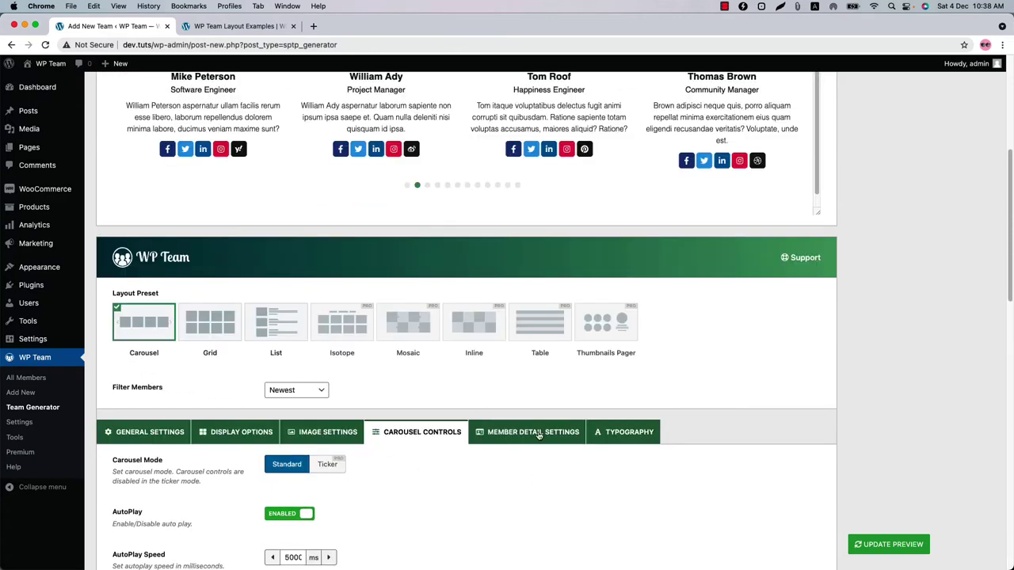
# - Browse the Open Sans typography settings, including the Member Skills select colour, without changes
pyautogui.click(537, 433)
pyautogui.scroll(-5, 476, 504)
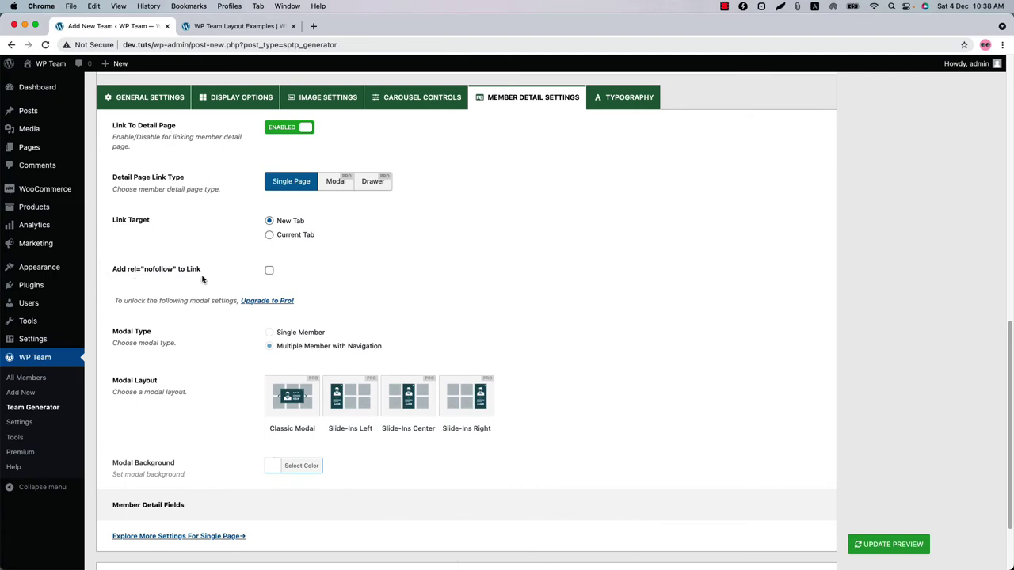
pyautogui.click(630, 98)
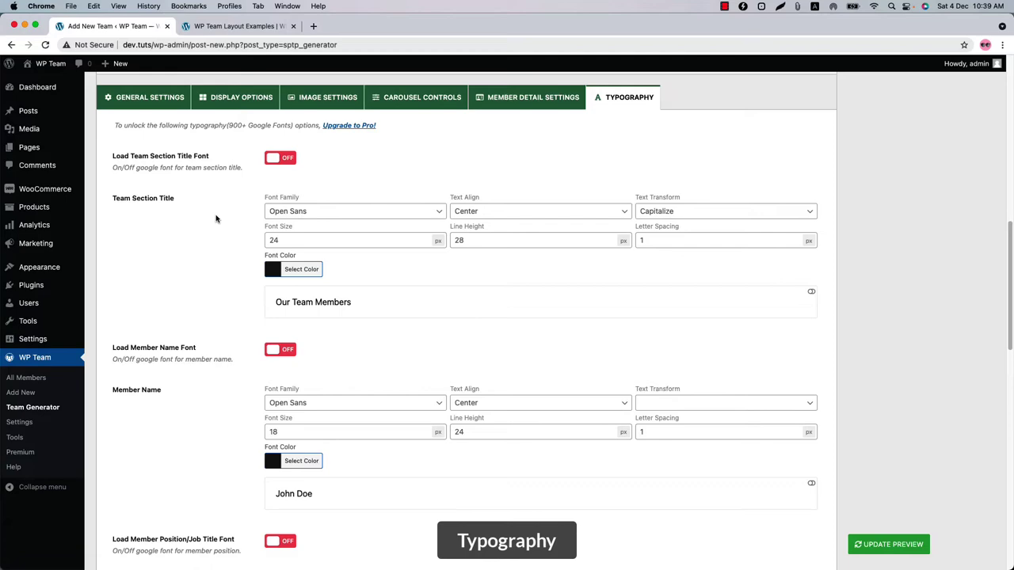
pyautogui.scroll(-10, 273, 392)
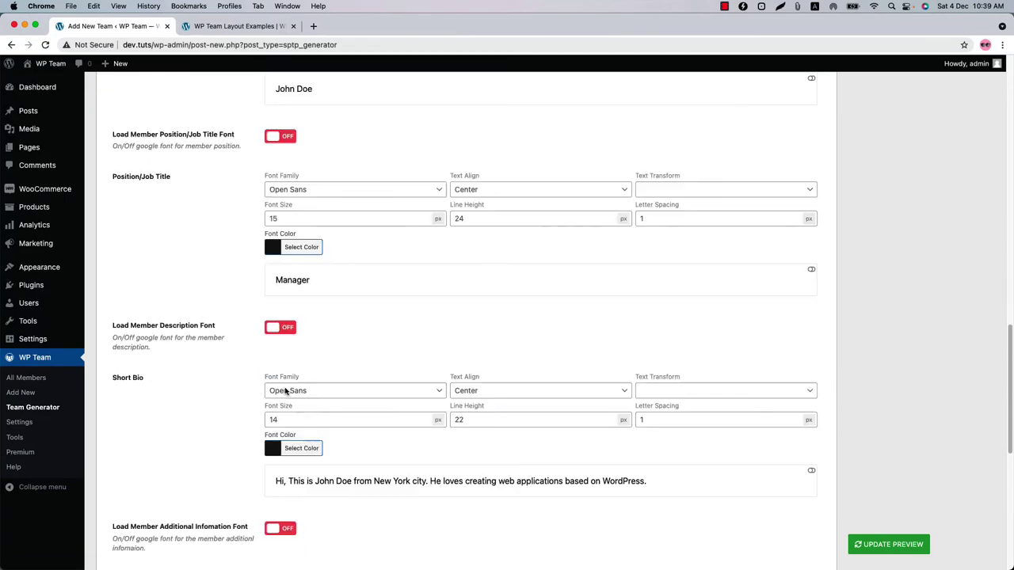
pyautogui.scroll(-6, 285, 390)
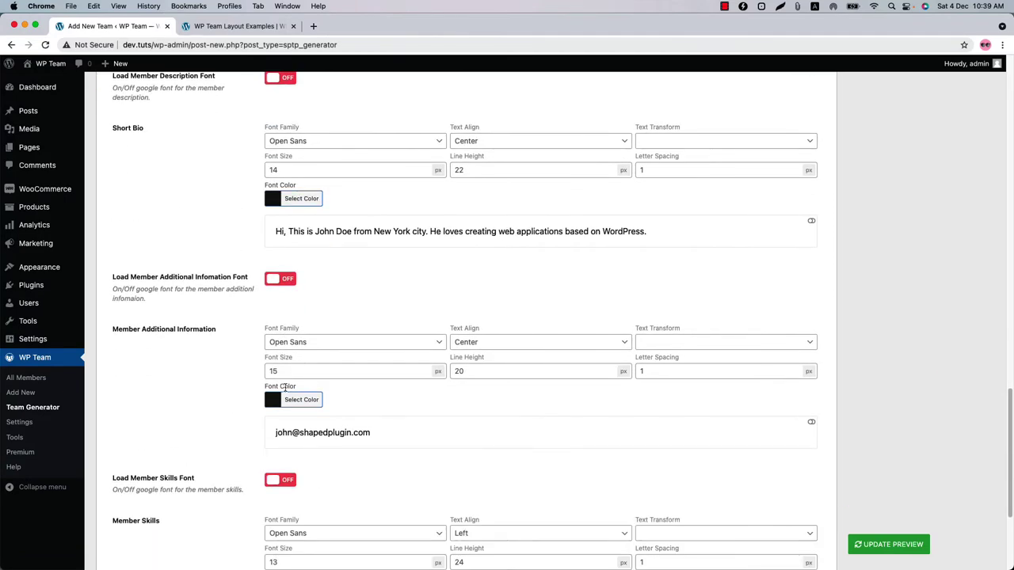
pyautogui.scroll(-4, 285, 388)
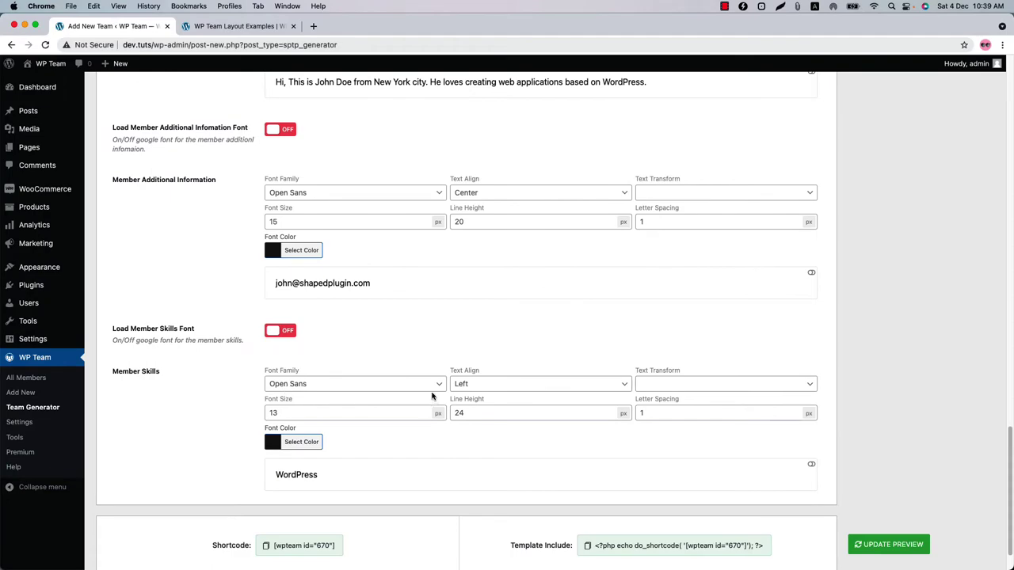
pyautogui.click(309, 442)
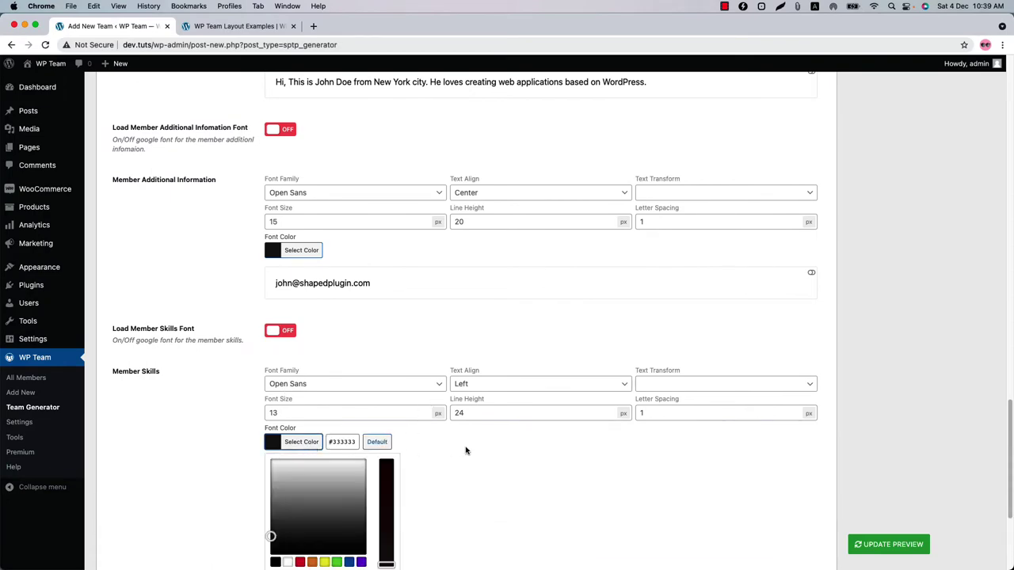
pyautogui.scroll(20, 444, 436)
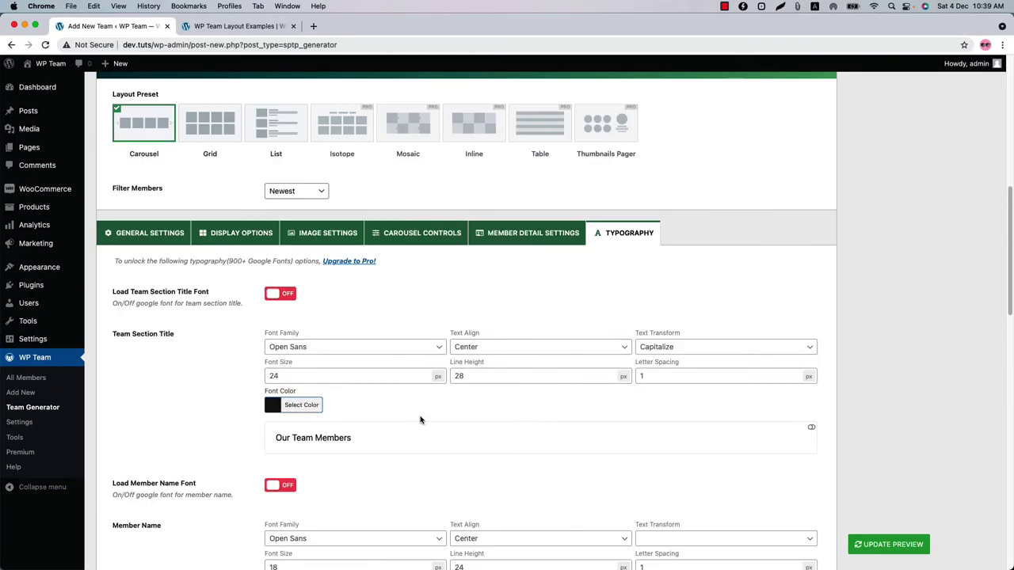
# - Make the member name font colour blue and refresh the preview
pyautogui.scroll(-5, 420, 420)
pyautogui.click(311, 378)
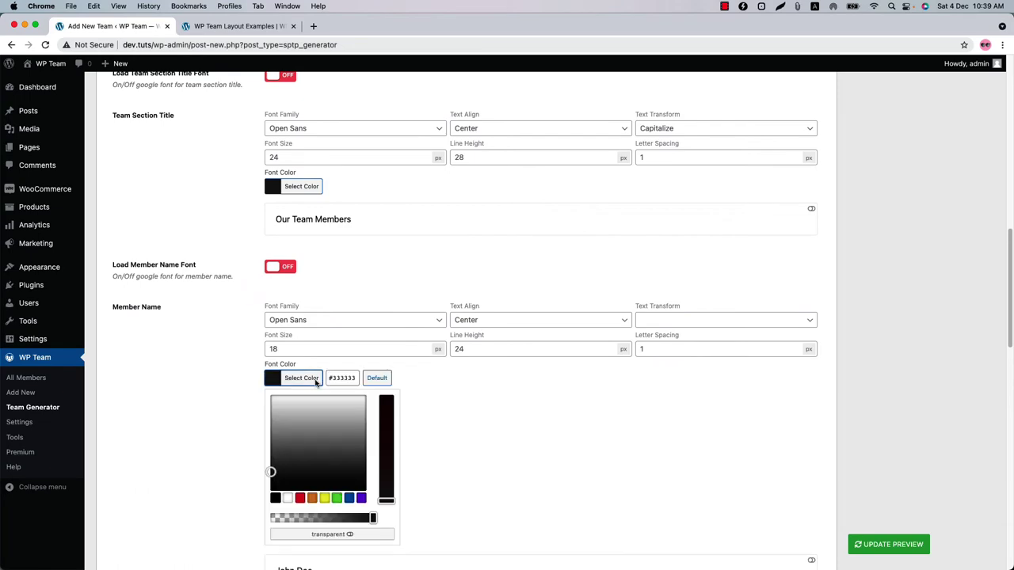
pyautogui.click(349, 499)
pyautogui.click(867, 545)
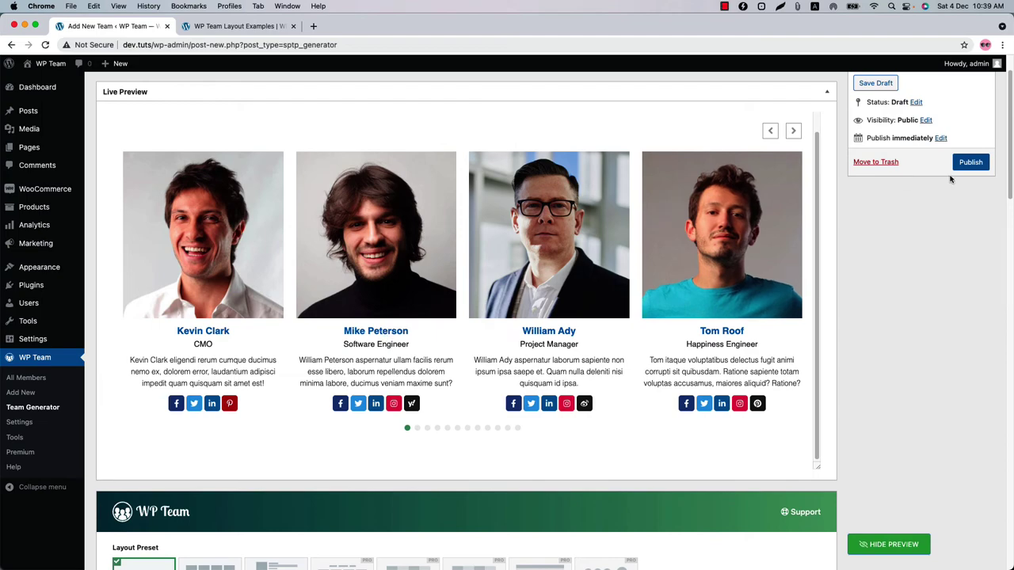
# - Publish the team and copy its shortcode [wpteam id="670"]
pyautogui.click(973, 162)
pyautogui.scroll(-15, 512, 473)
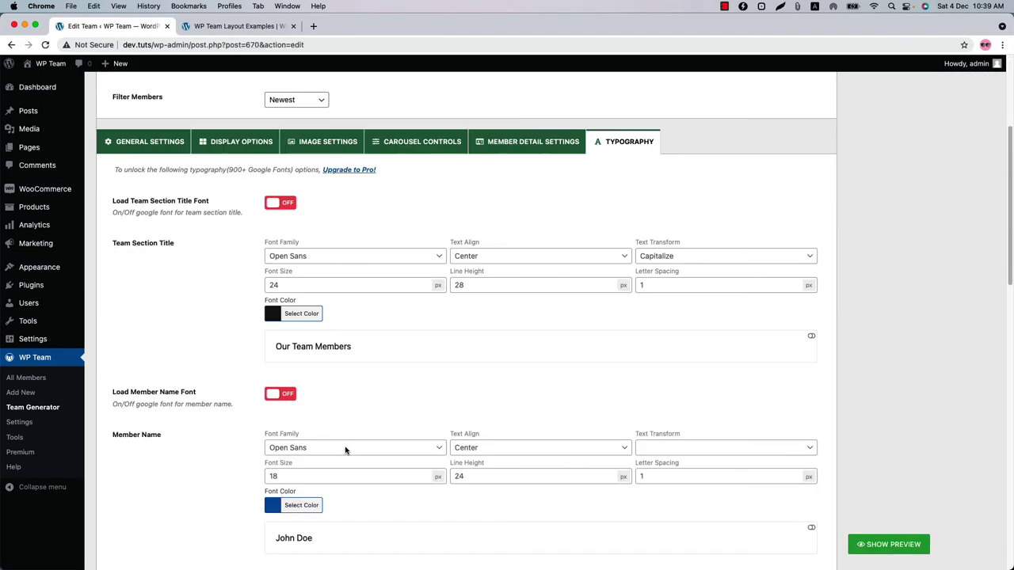
pyautogui.click(315, 496)
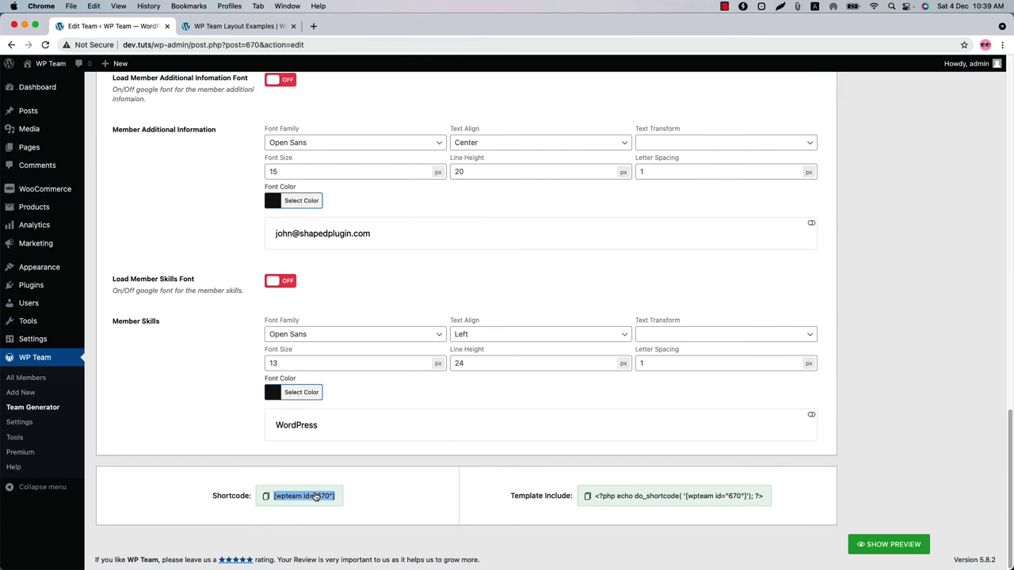
pyautogui.keyDown('super'); pyautogui.click(111, 166); pyautogui.keyUp('super')
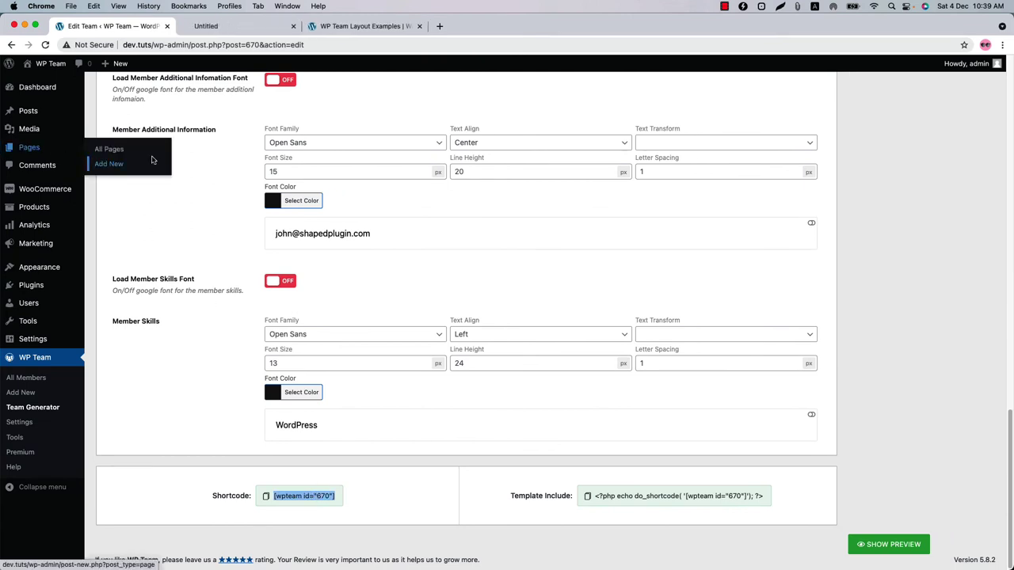
# - Insert a WP Team block on the new page showing Our Team (#670)
pyautogui.click(230, 29)
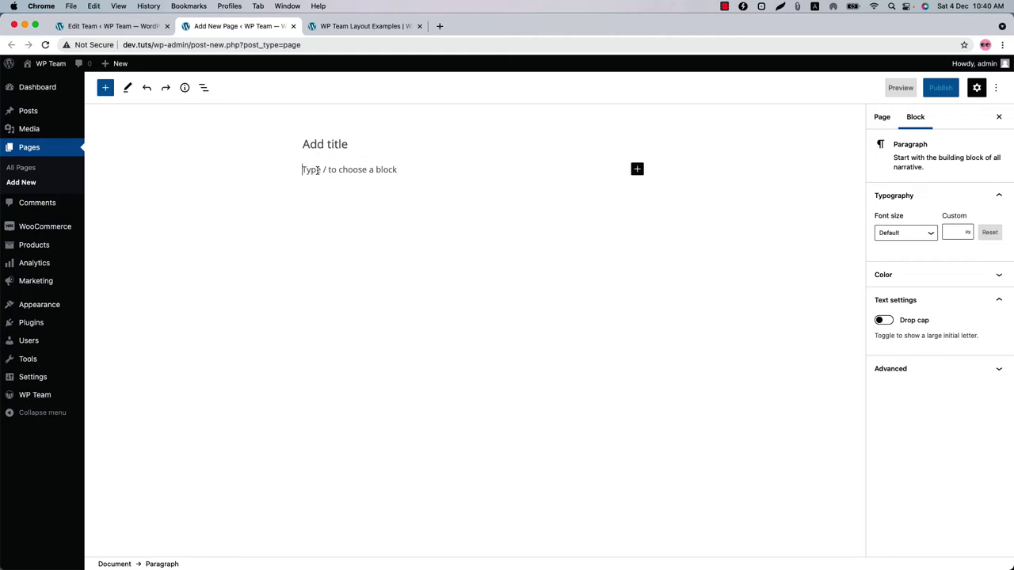
pyautogui.press('super+shift+z')
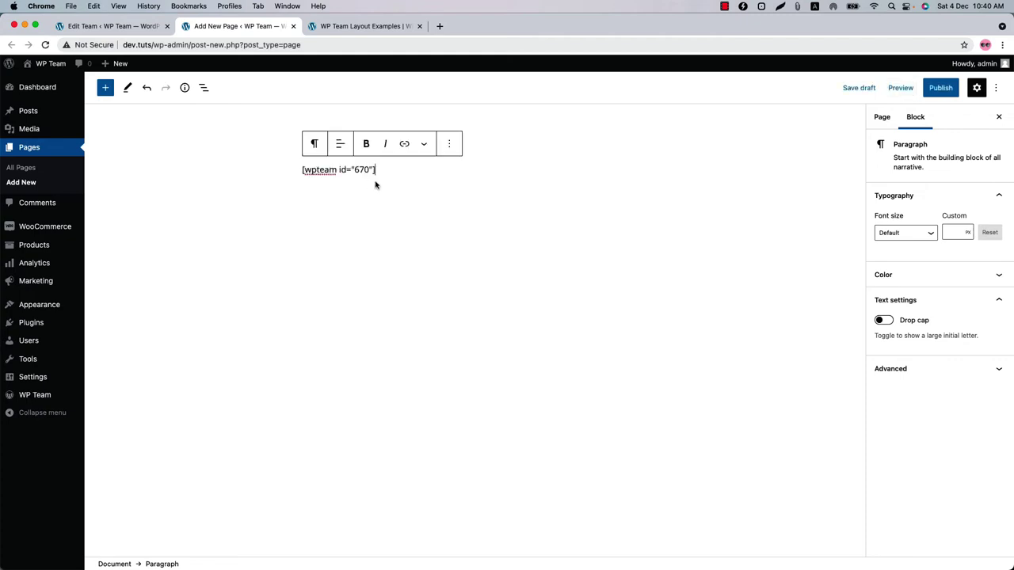
pyautogui.moveTo(375, 183); pyautogui.dragTo(315, 169)
pyautogui.press('BackSpace')
pyautogui.click(637, 170)
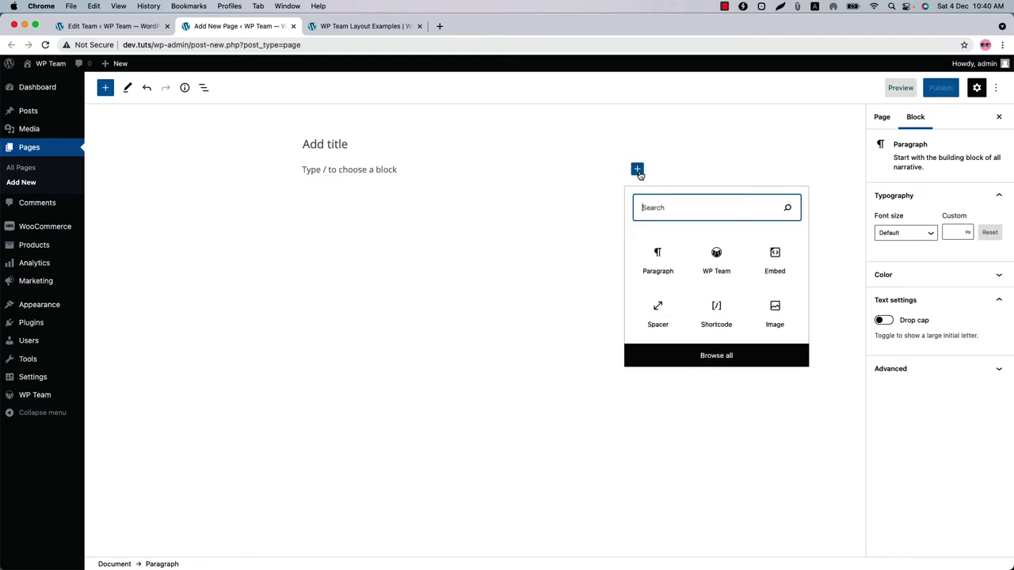
pyautogui.click(716, 259)
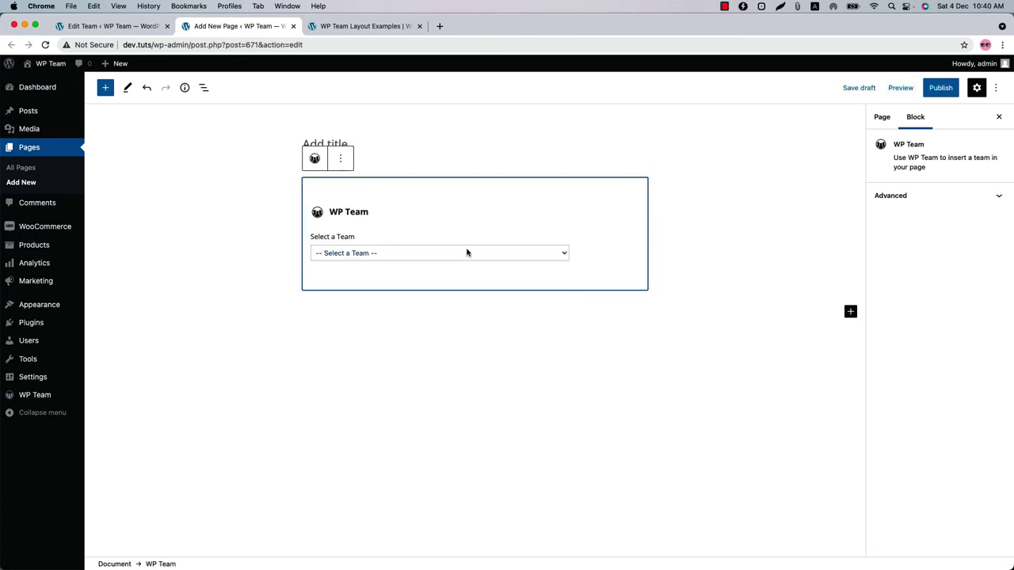
pyautogui.click(446, 255)
pyautogui.click(445, 259)
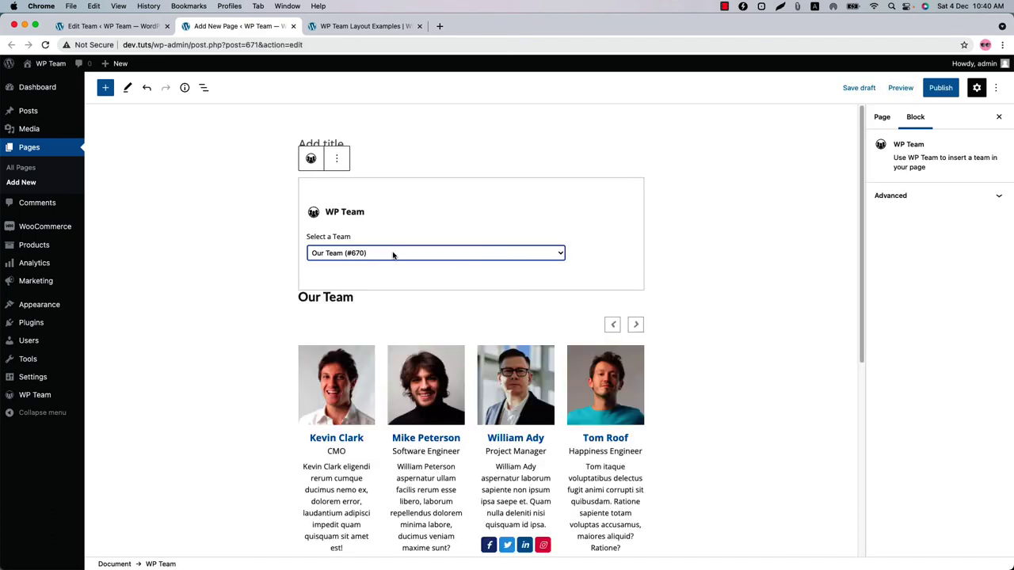
# - Test the carousel arrows in the editor, then publish the page
pyautogui.scroll(-5, 472, 287)
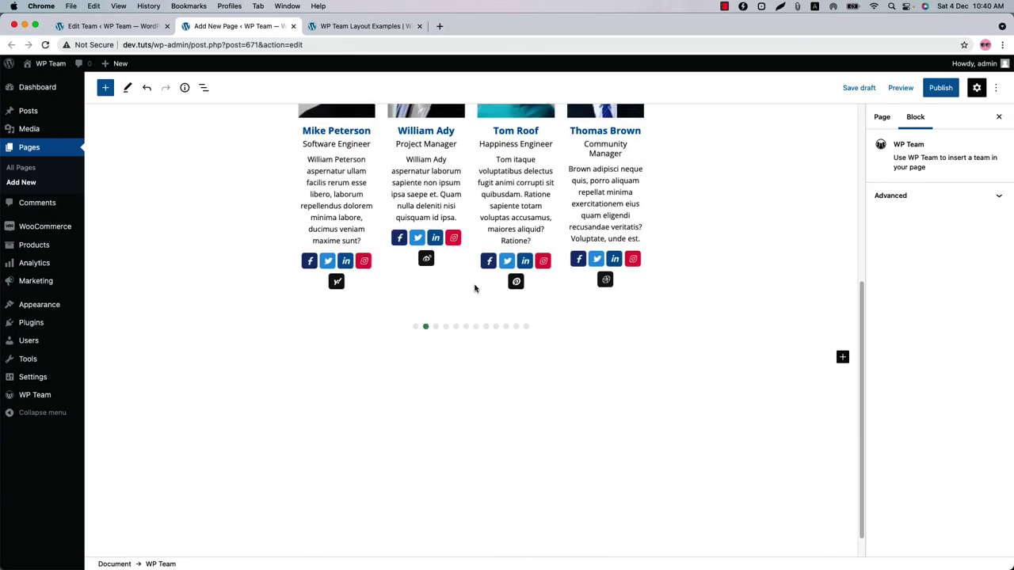
pyautogui.scroll(2, 475, 289)
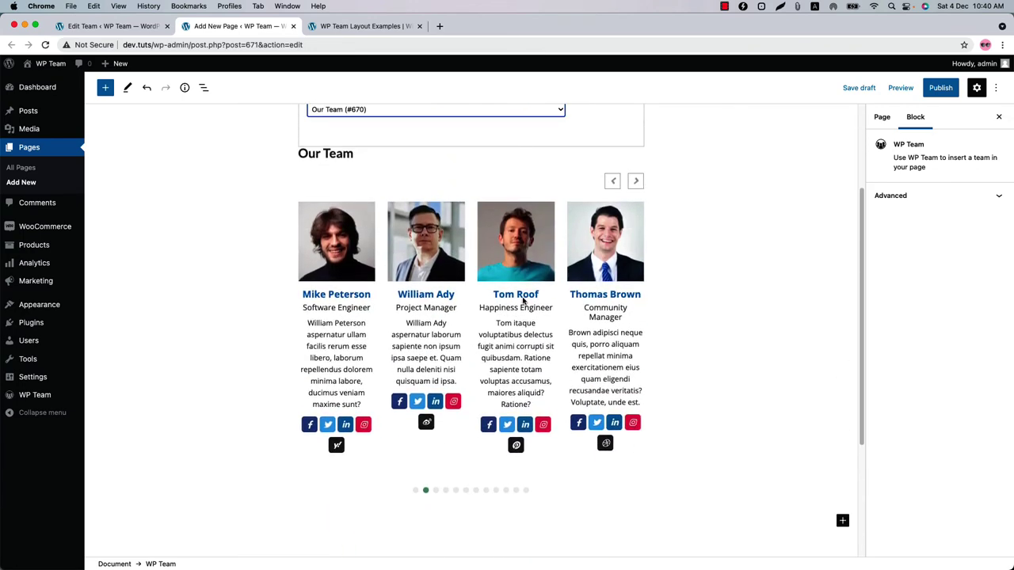
pyautogui.click(636, 182)
pyautogui.click(636, 181)
pyautogui.click(697, 182)
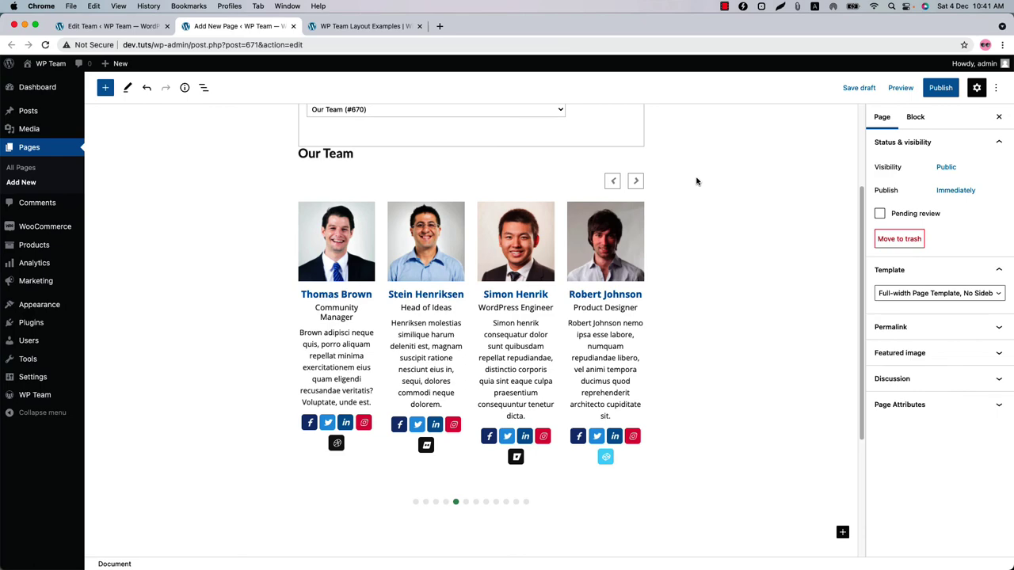
pyautogui.click(927, 89)
pyautogui.click(906, 88)
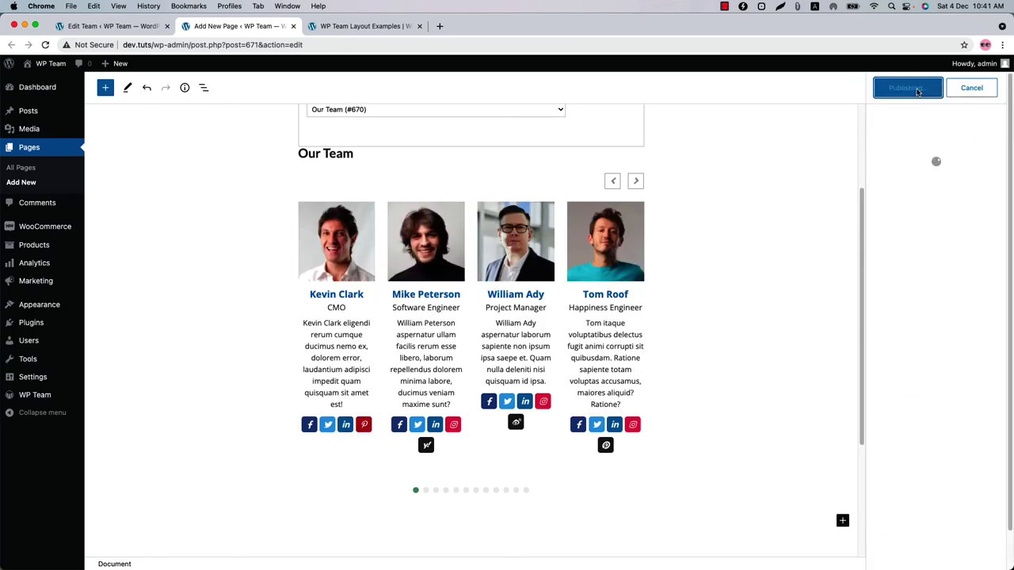
# - Check the carousel on the live page, then go to WP Team Settings
pyautogui.click(913, 206)
pyautogui.click(766, 266)
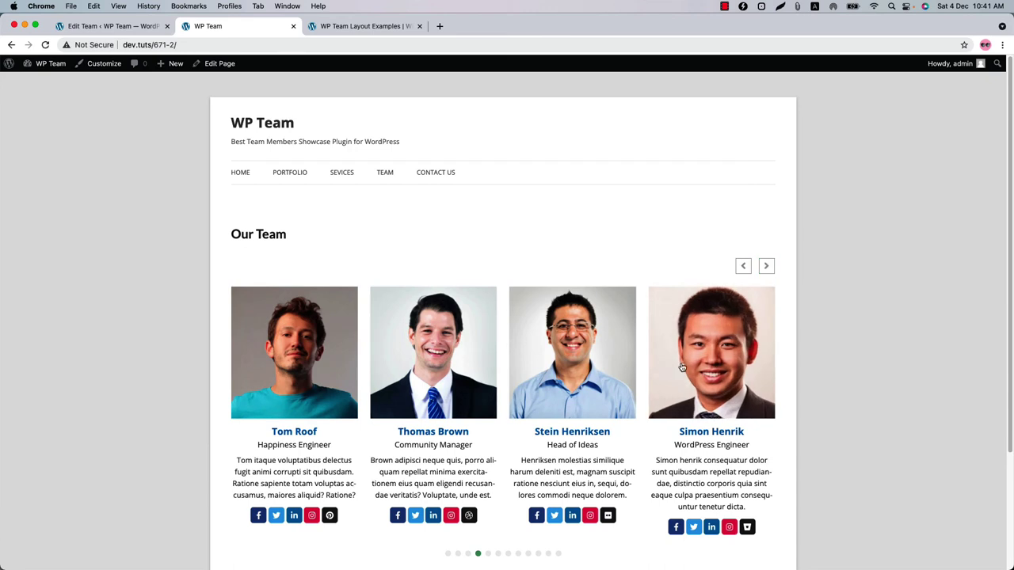
pyautogui.click(115, 26)
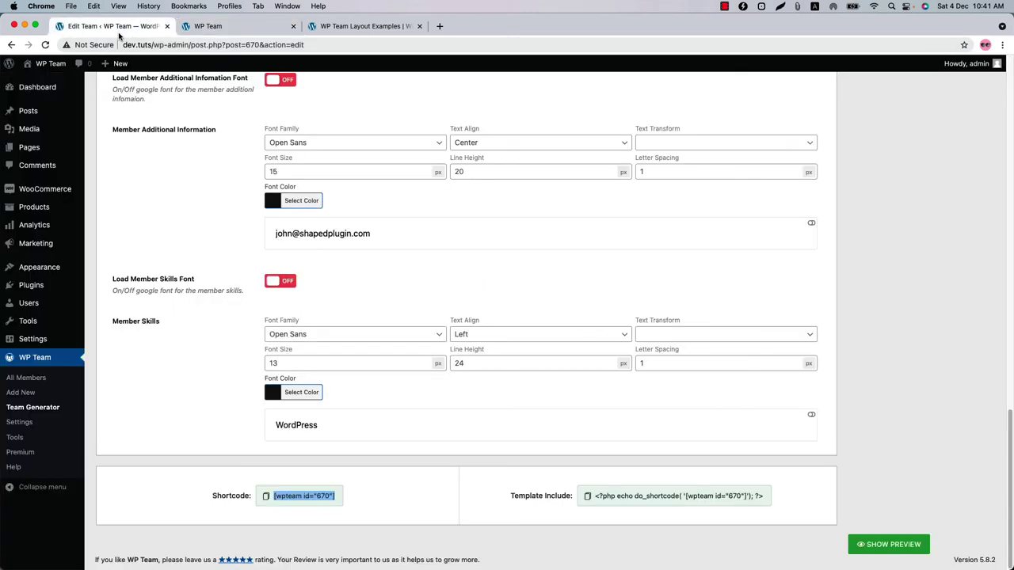
pyautogui.click(24, 422)
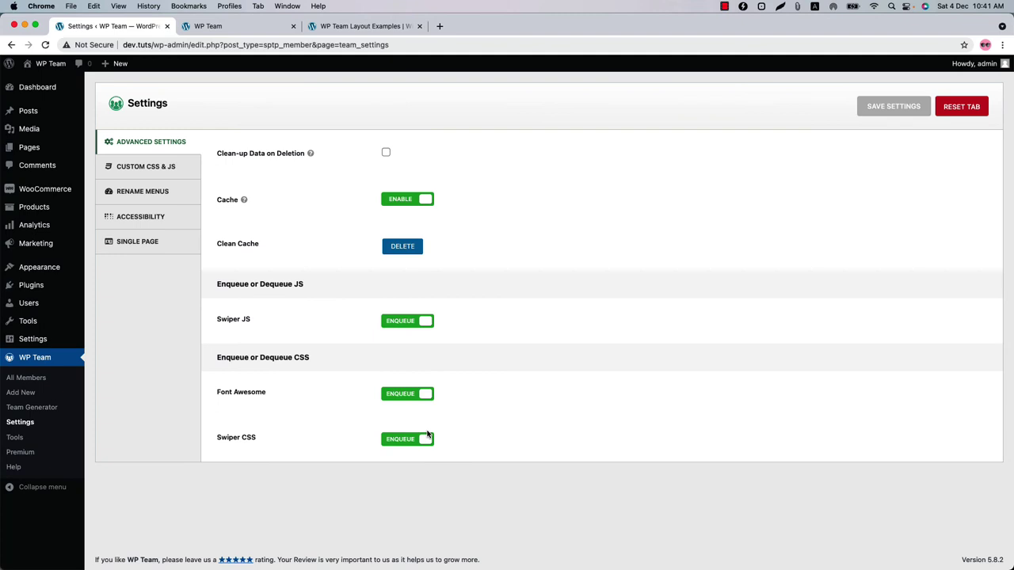
# - Look through the Custom CSS & JS, Rename Menus and Accessibility settings tabs
pyautogui.click(178, 174)
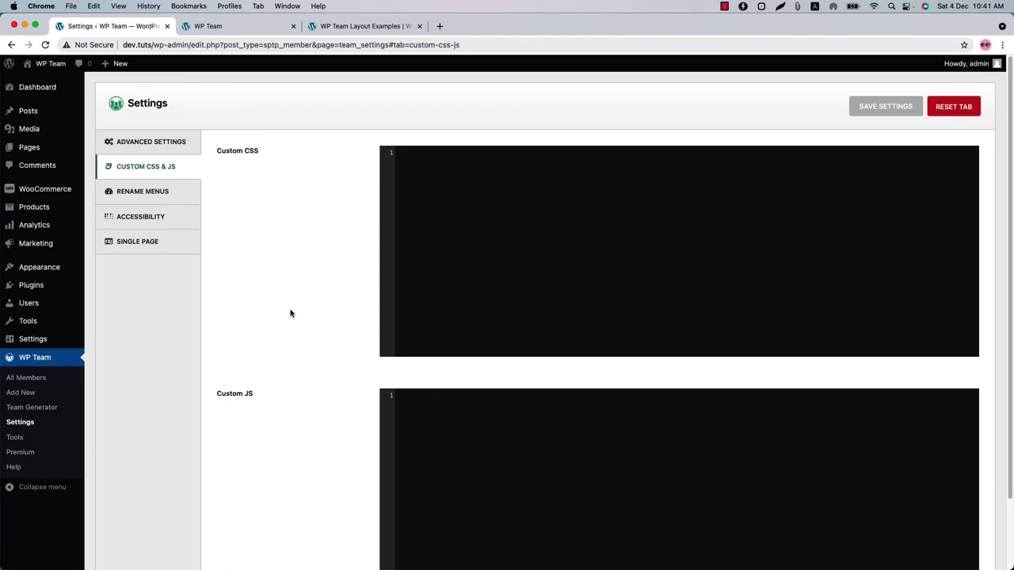
pyautogui.click(170, 193)
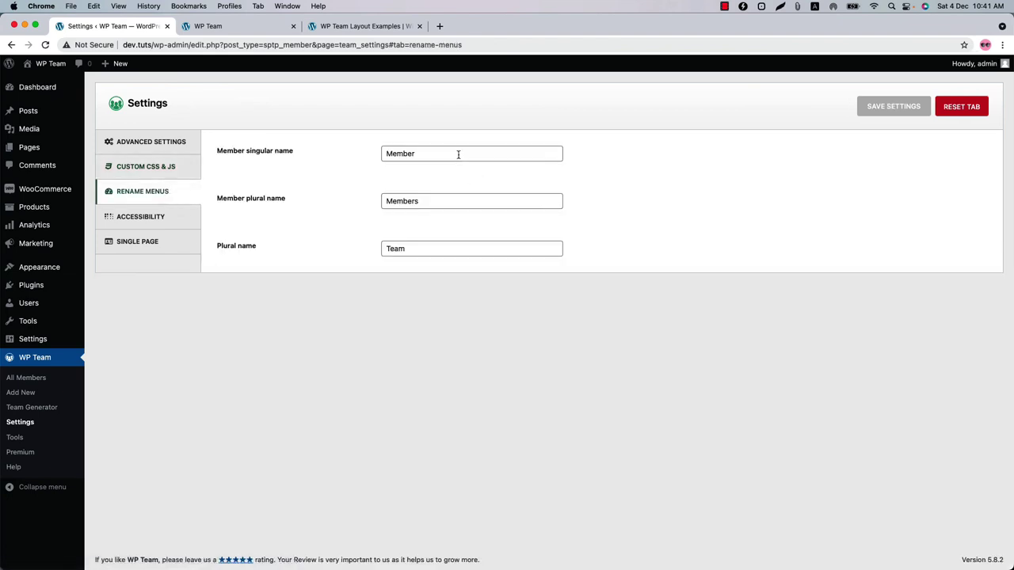
pyautogui.click(178, 226)
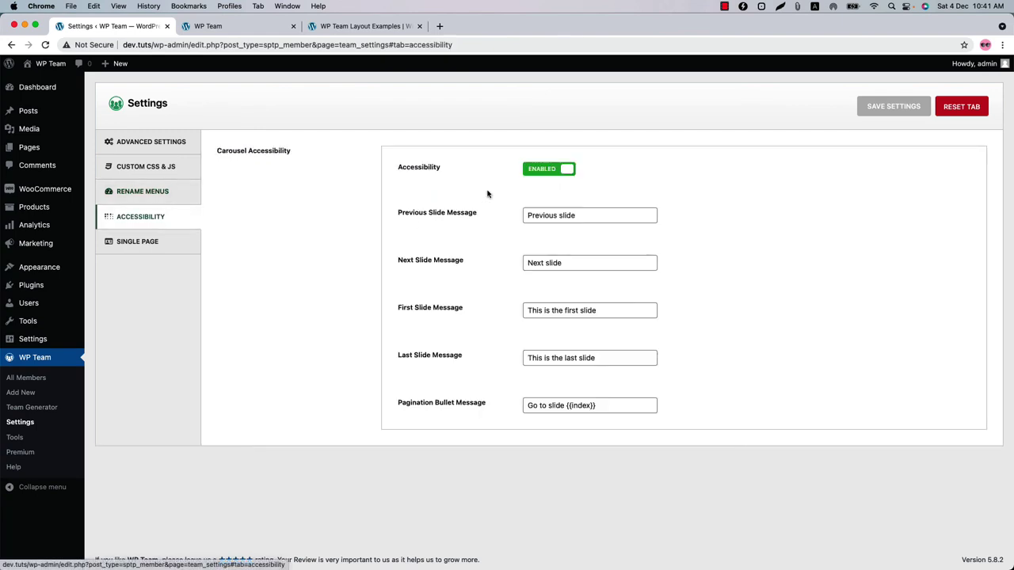
# - Switch carousel accessibility off and back on, then view the Single Page member fields
pyautogui.click(551, 169)
pyautogui.click(551, 170)
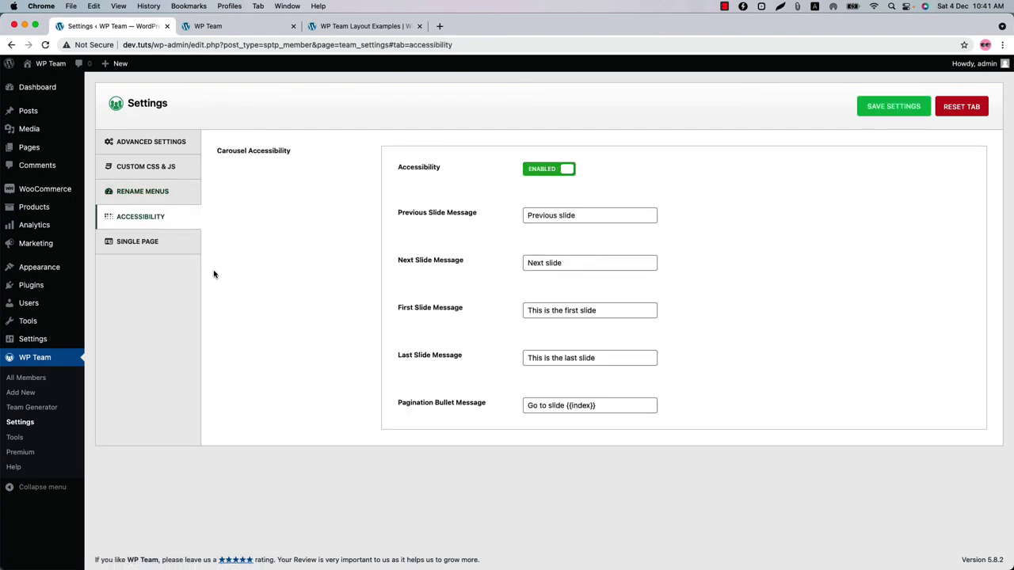
pyautogui.click(146, 250)
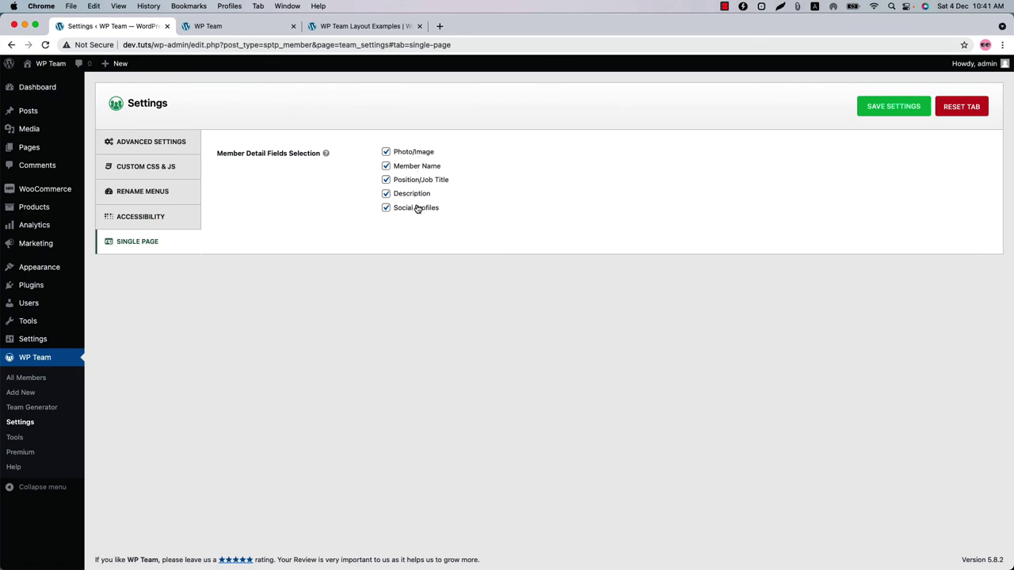
# - Open WP Team's Tools page on the Export tab, with All Members selected for export
pyautogui.click(15, 437)
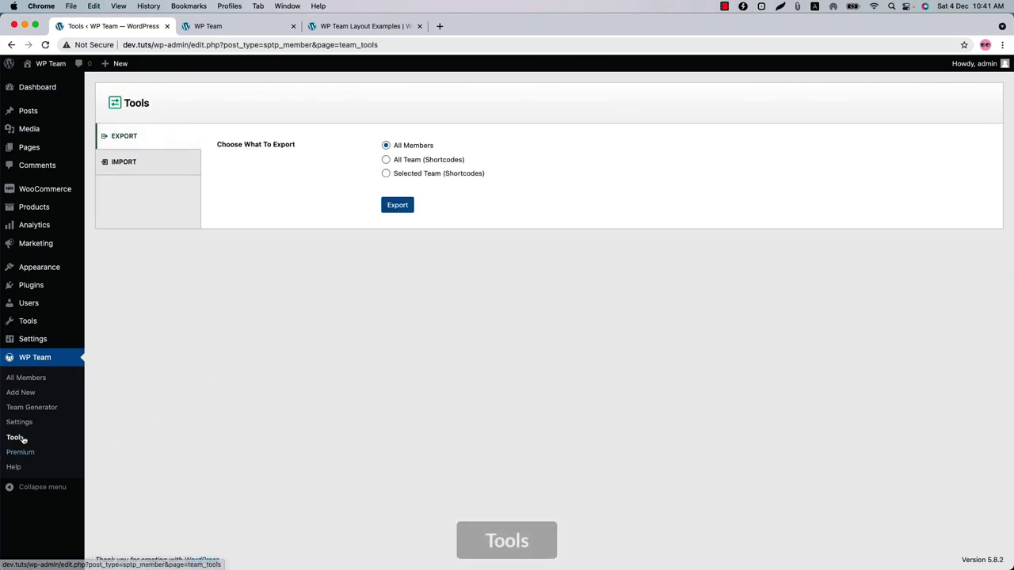